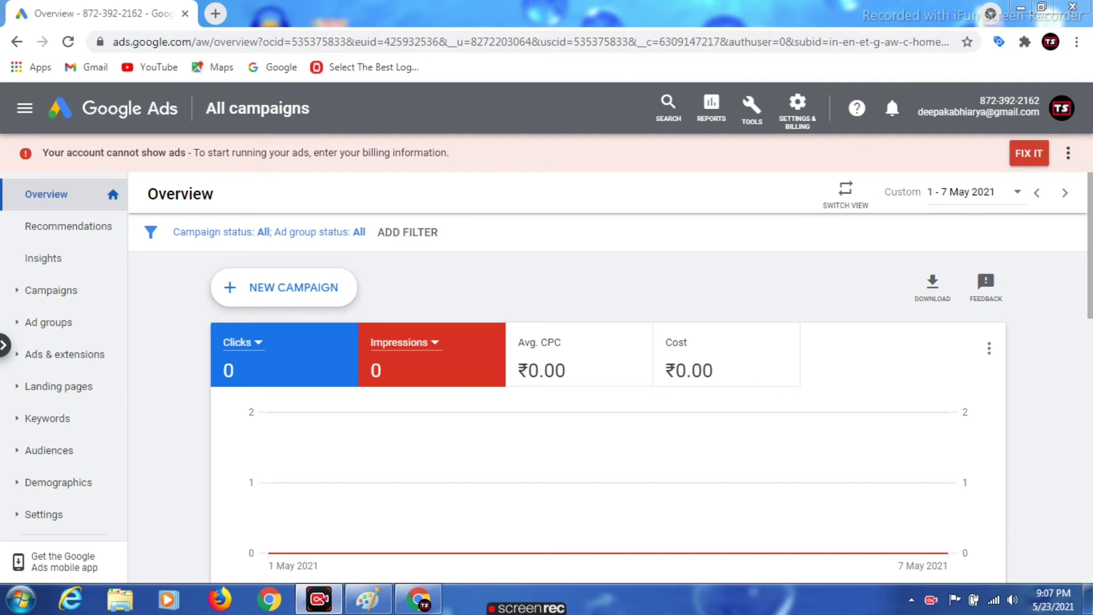
- Open the Lead Generation Aug-9 campaign and display its search keywords
left_click(51, 290)
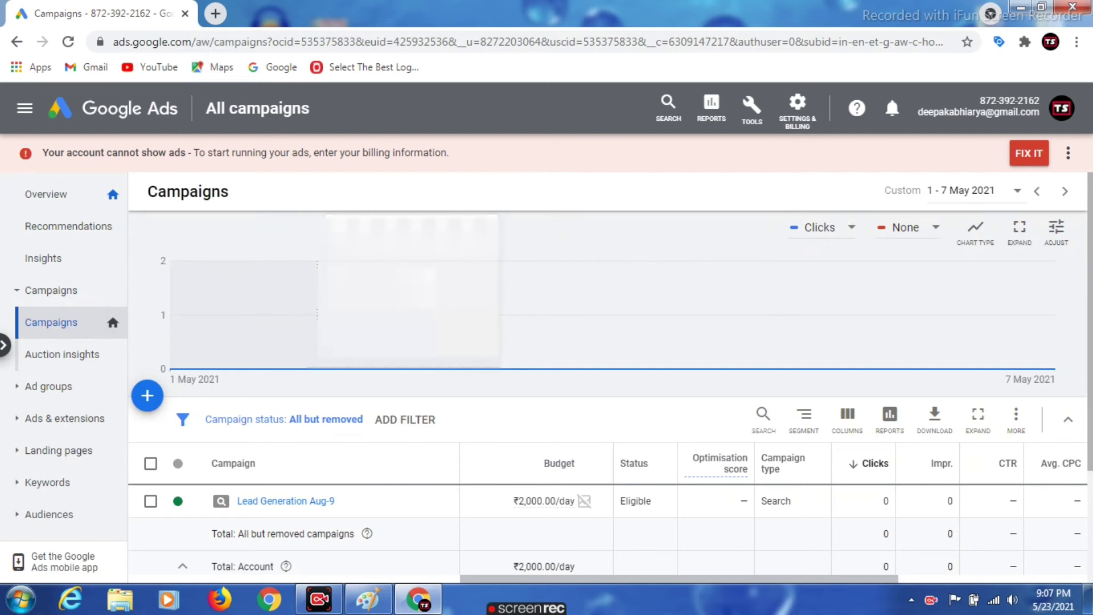
left_click(150, 501)
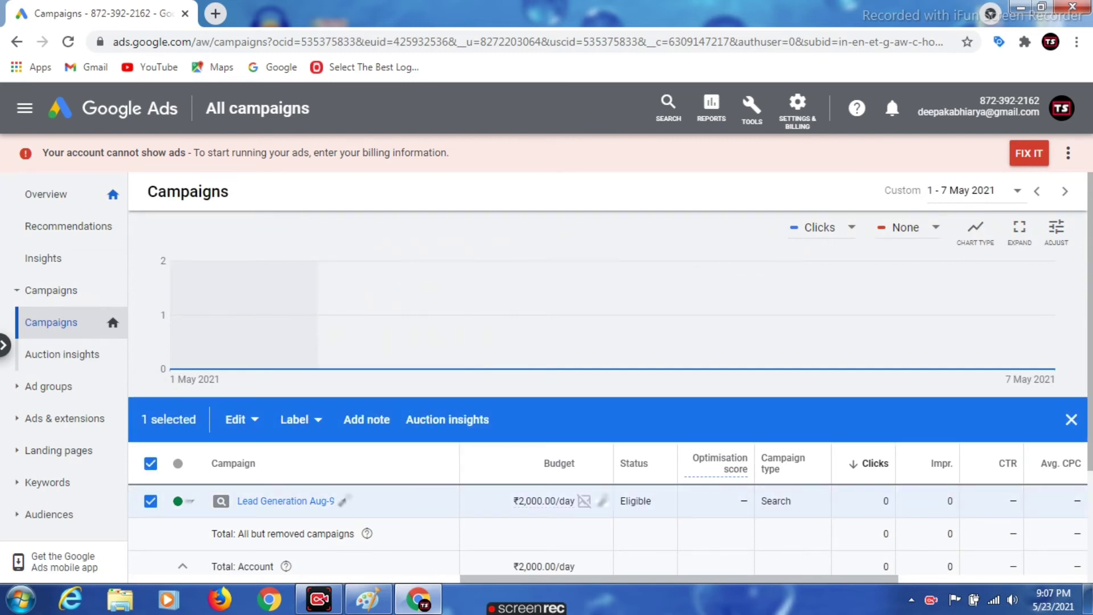
left_click(286, 501)
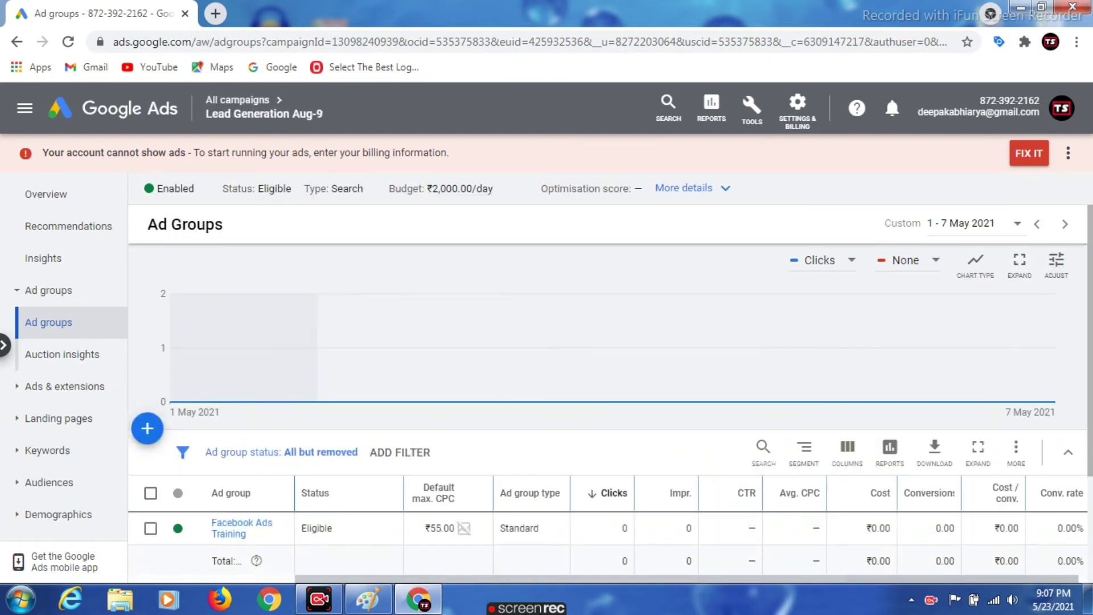
scroll(286, 501, "down", 2)
scroll(65, 387, "down", 2)
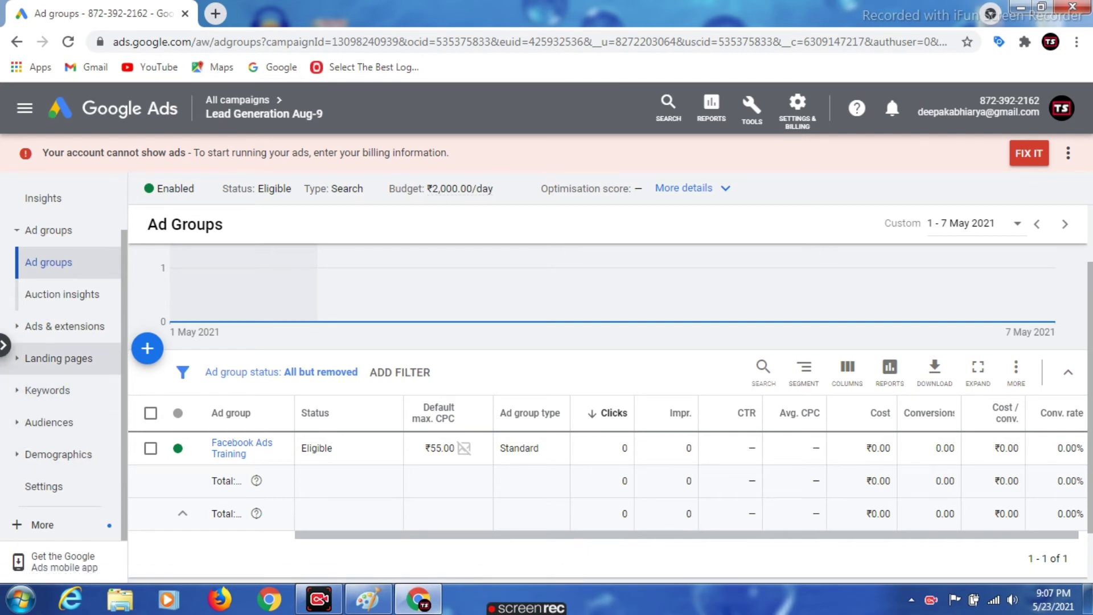
left_click(47, 390)
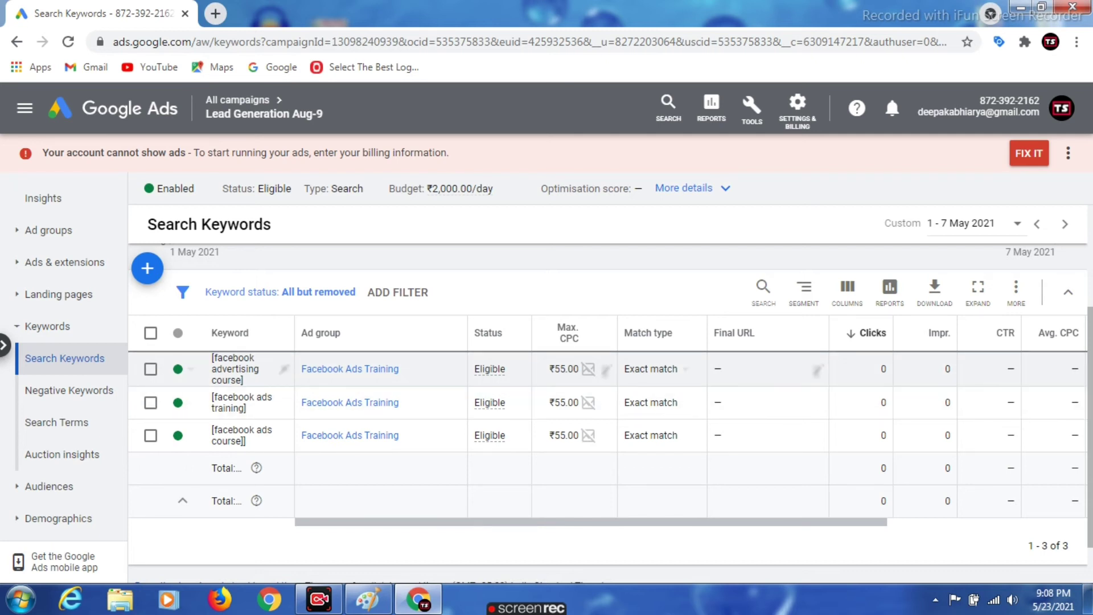
- Set a keyword-specific Max. CPC of ₹60 for the exact-match keyword [facebook advertising course]
left_click(607, 370)
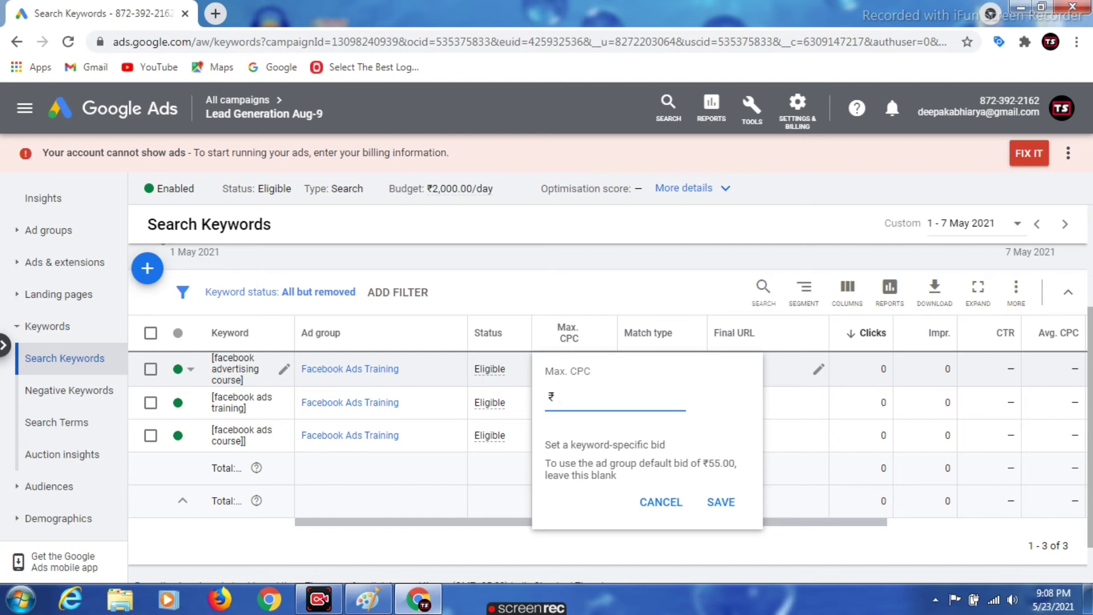
type("35")
key("BackSpace")
key("BackSpace")
type("60")
left_click(721, 502)
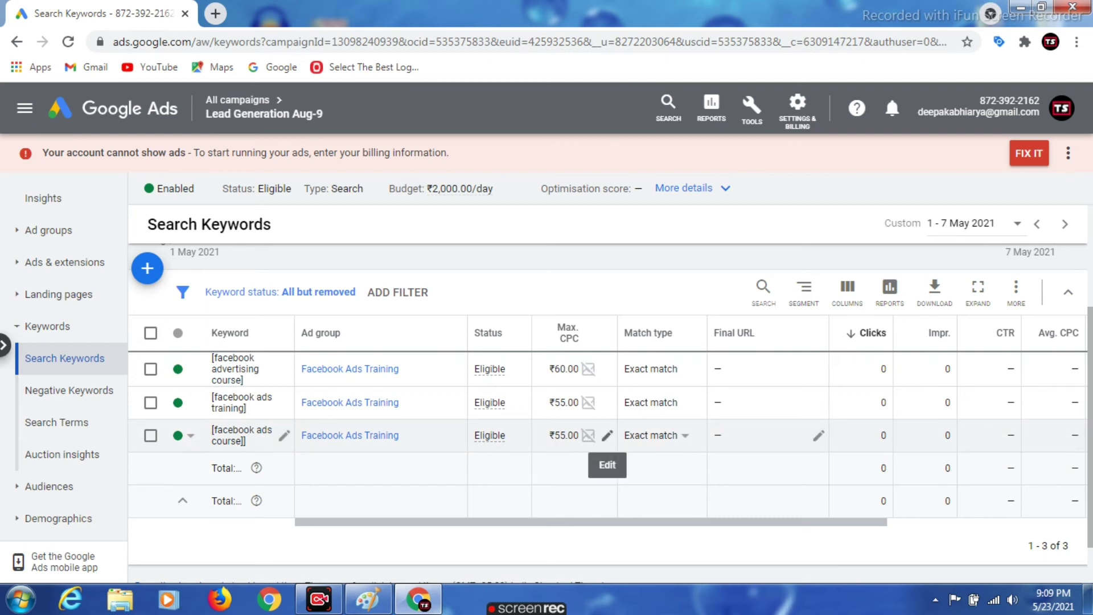
- Set a keyword-specific Max. CPC of ₹60 for the [facebook ads course]] keyword
left_click(607, 435)
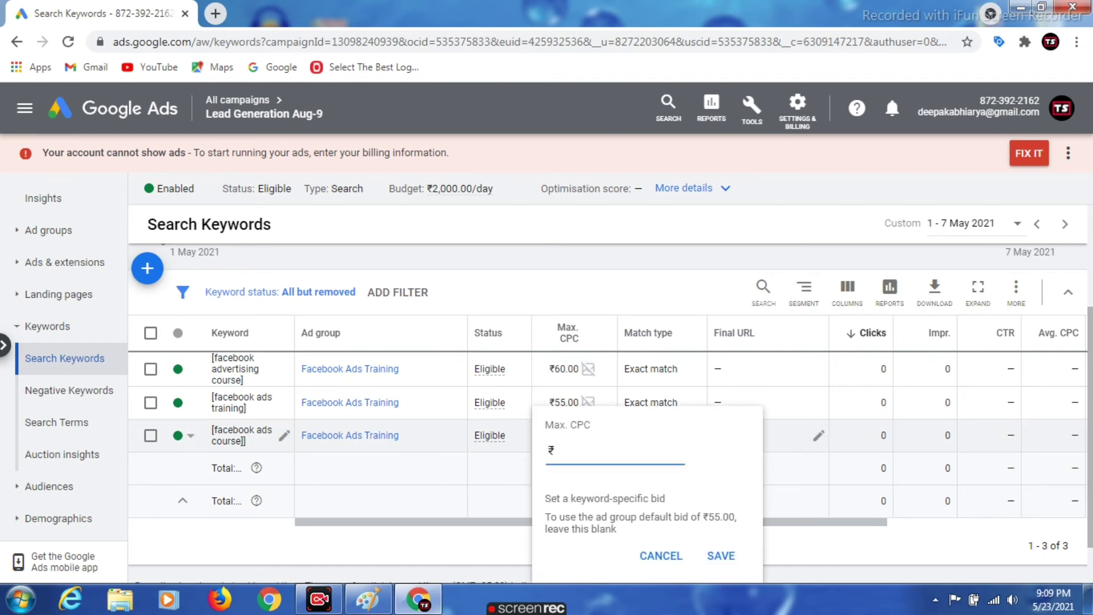
type("50")
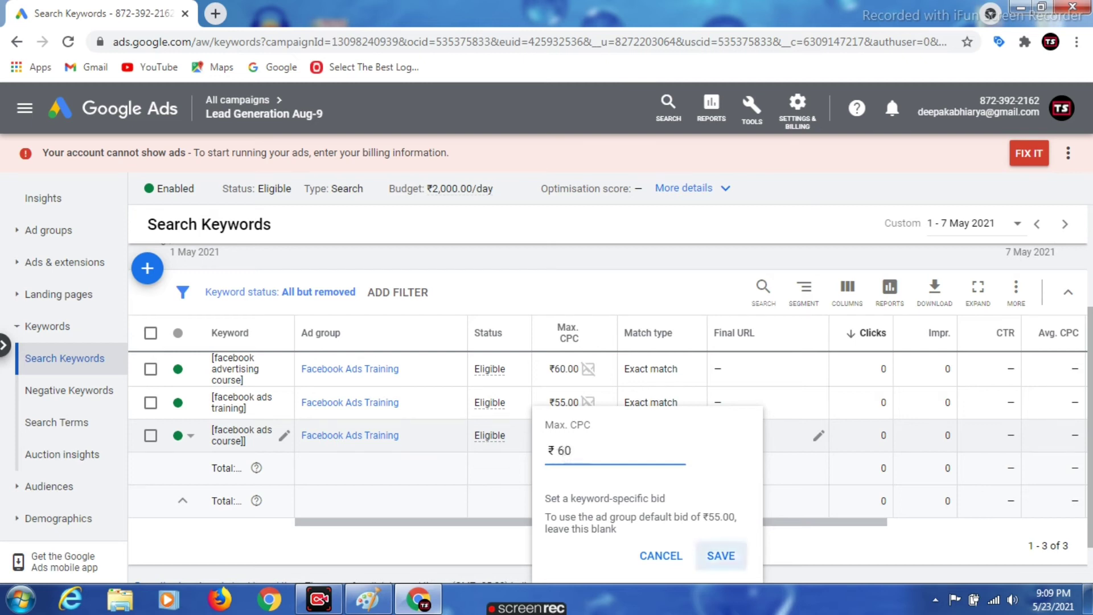
left_click(721, 555)
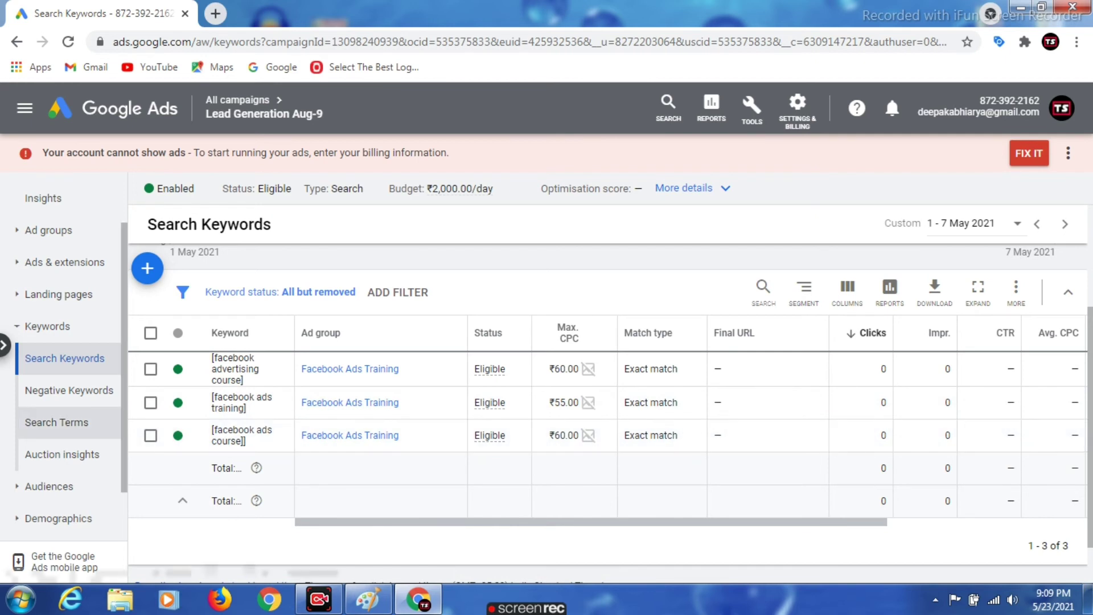
- View the campaign's audiences and gender demographics, and open its age demographics
scroll(69, 420, "down", 1)
left_click(49, 422)
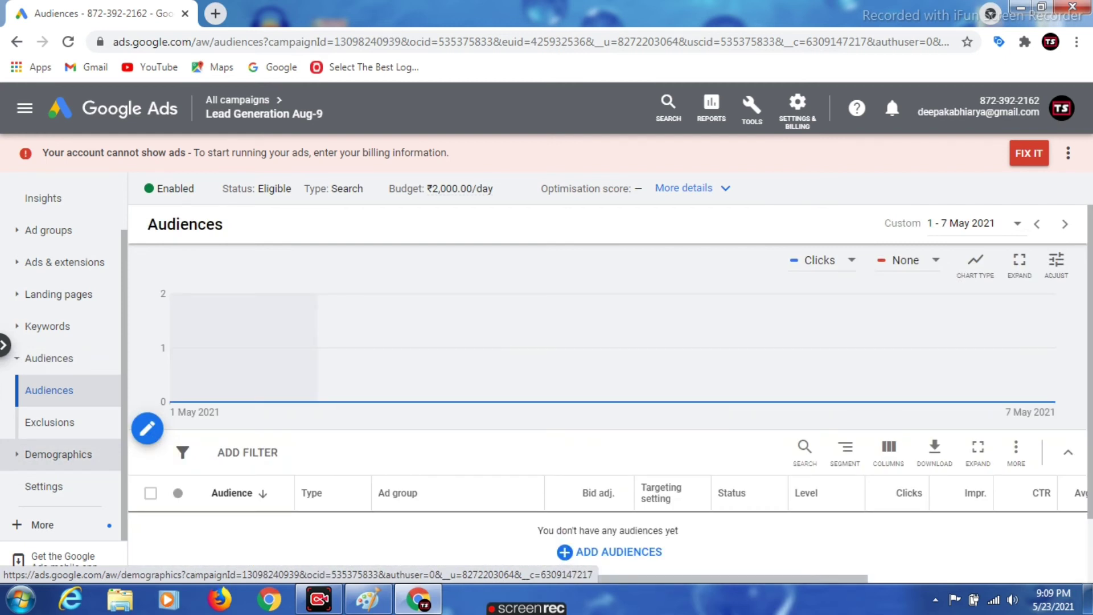
scroll(610, 399, "down", 2)
left_click(58, 454)
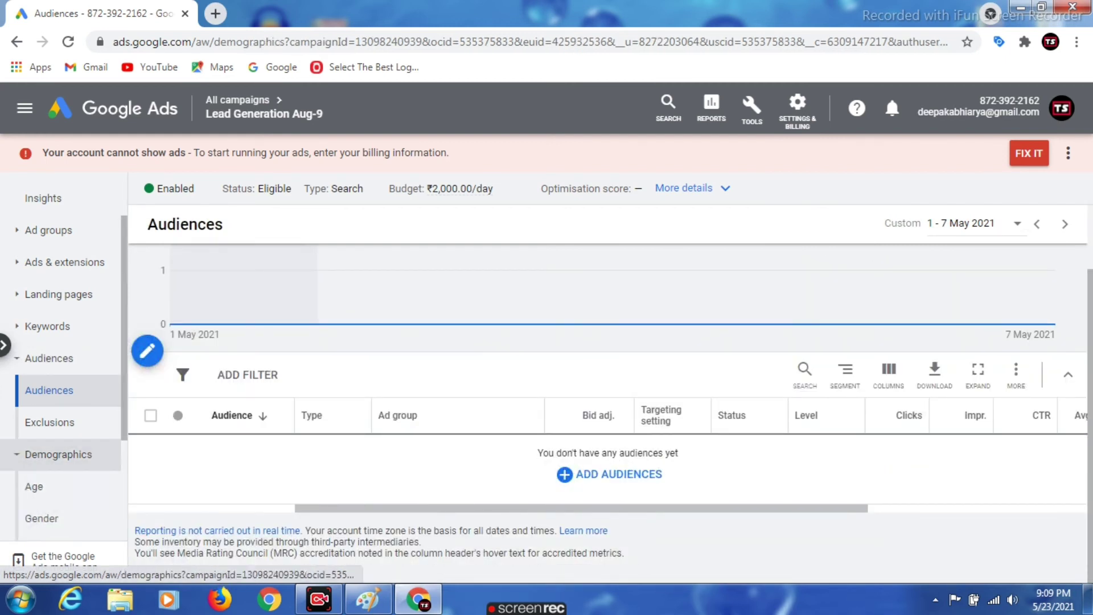
left_click(42, 374)
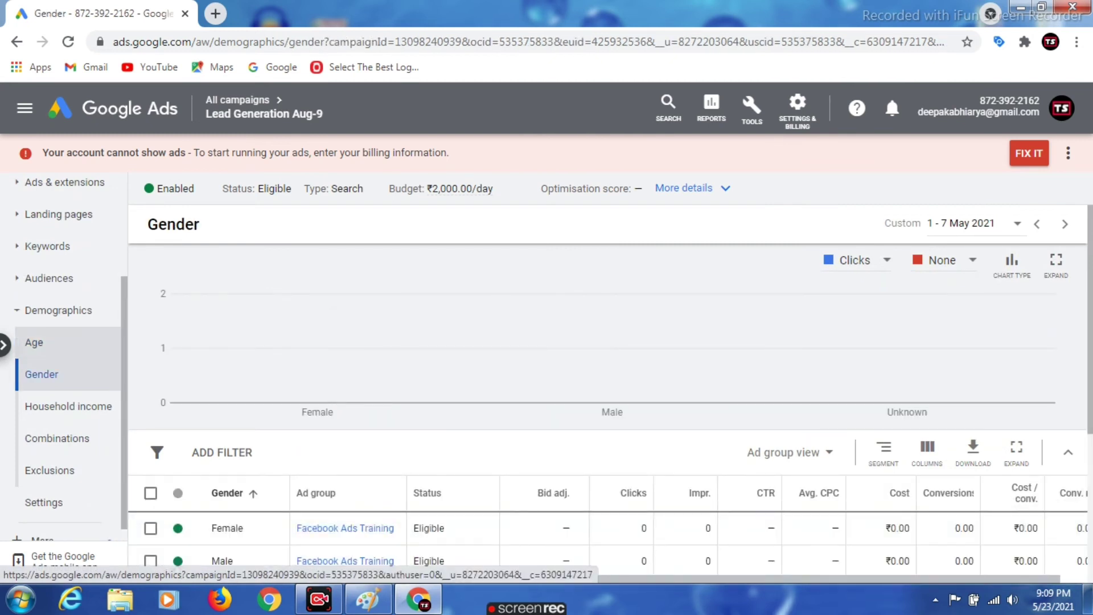
left_click(33, 342)
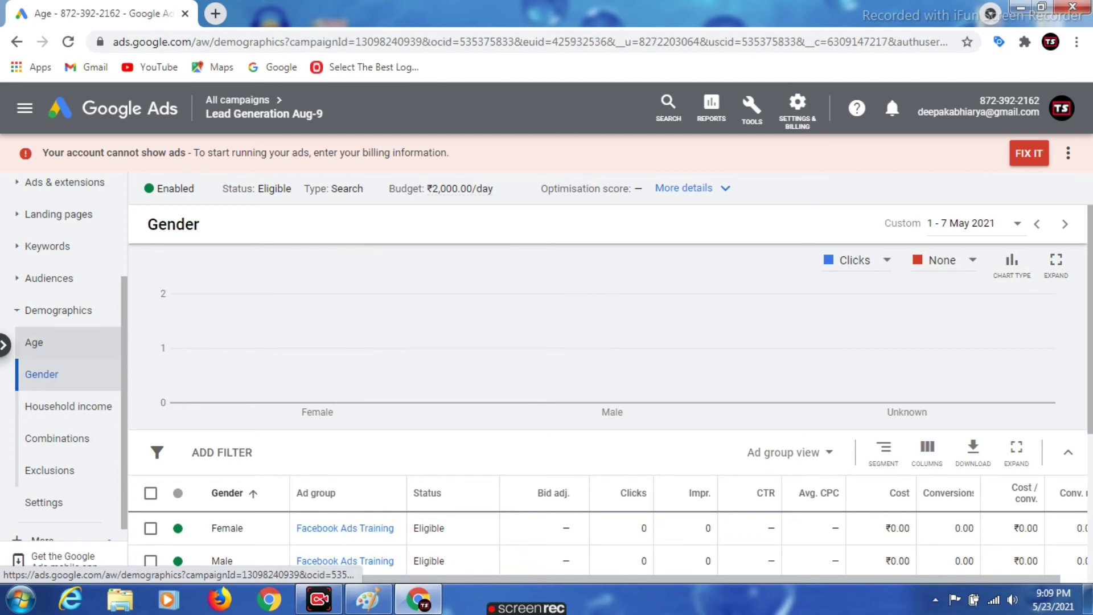
- Set the bid adjustment for the 25 - 34 age group to an increase of 25%
scroll(569, 456, "down", 3)
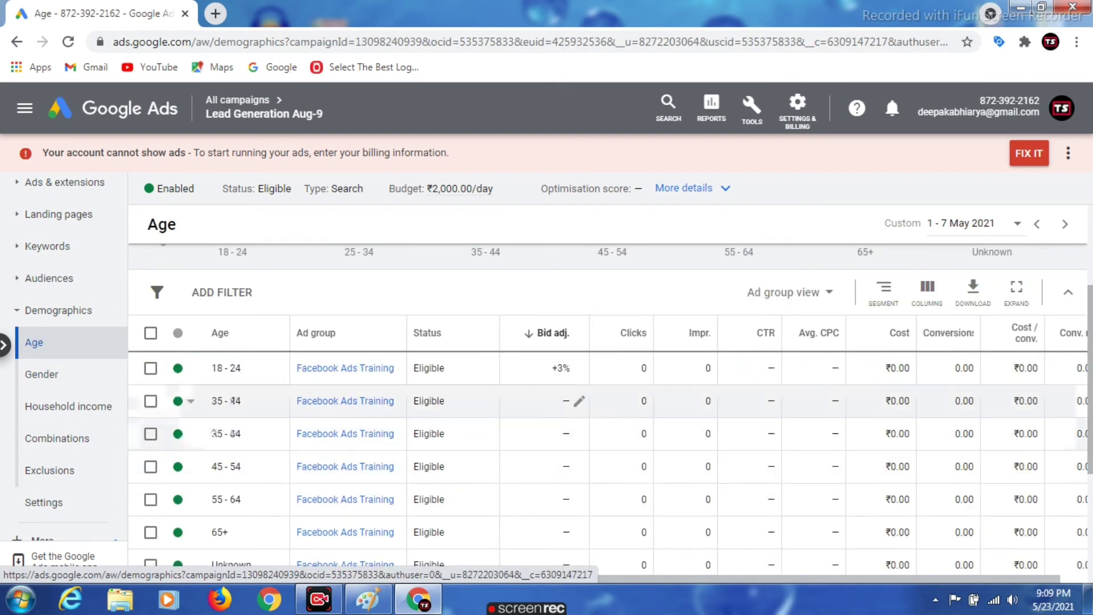
scroll(569, 400, "down", 3)
scroll(569, 401, "up", 3)
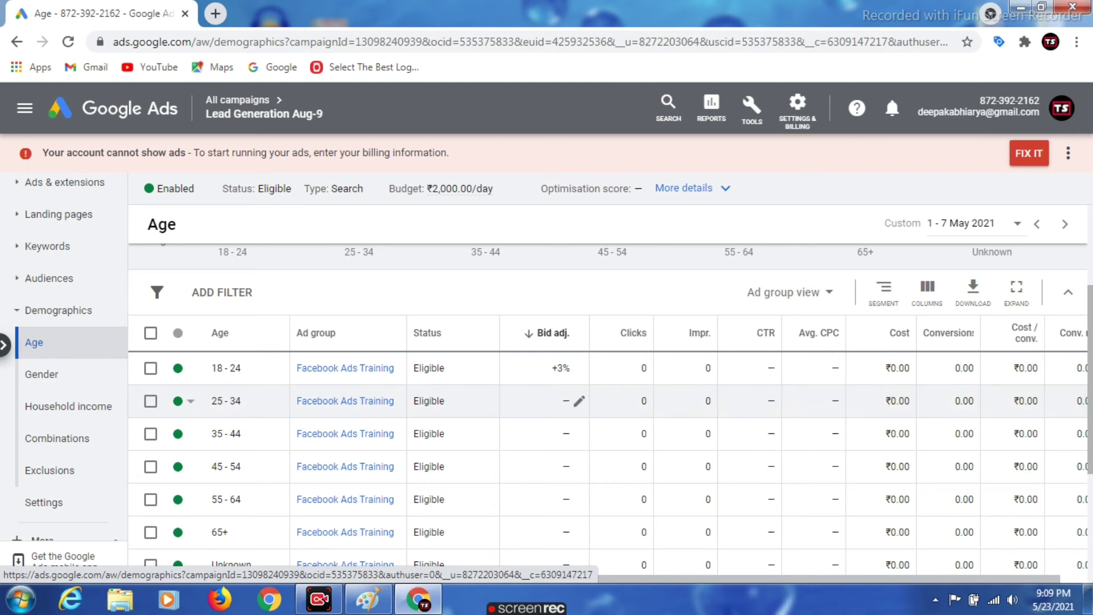
left_click(579, 401)
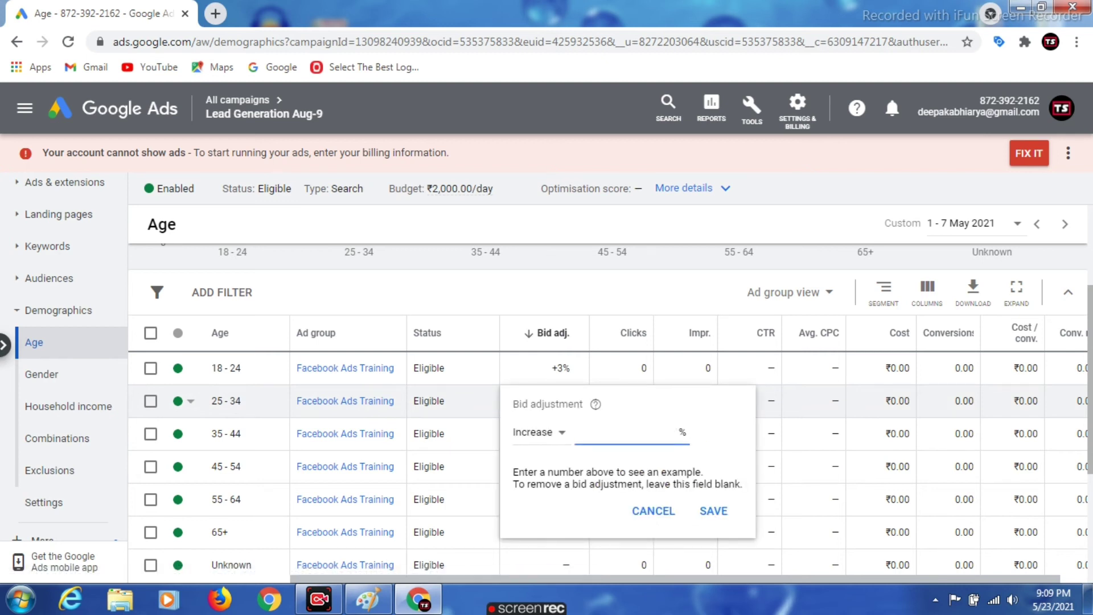
type("25")
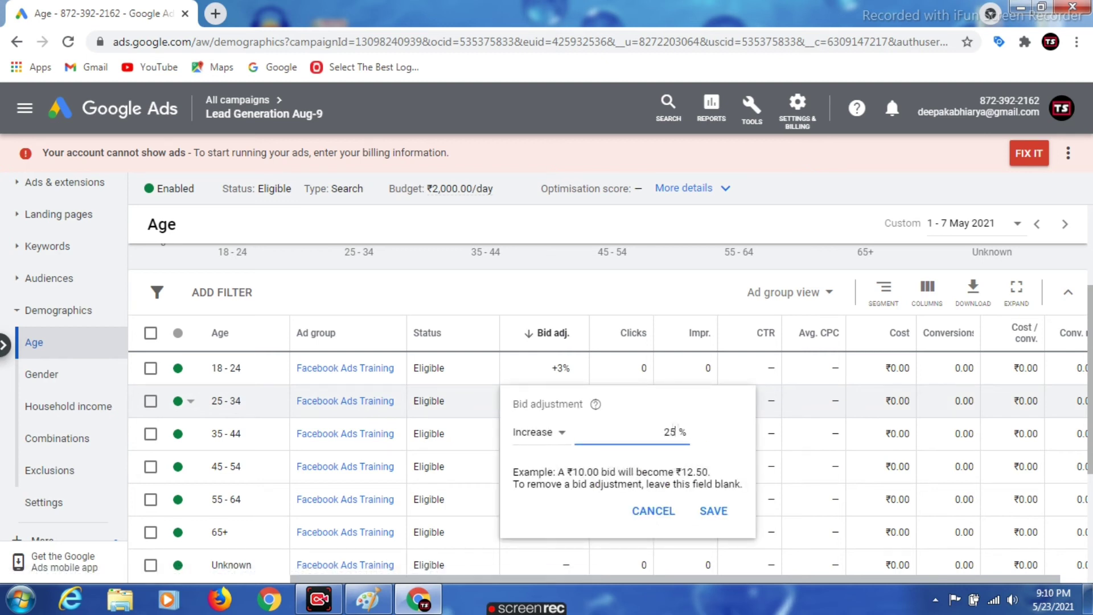
left_click(538, 433)
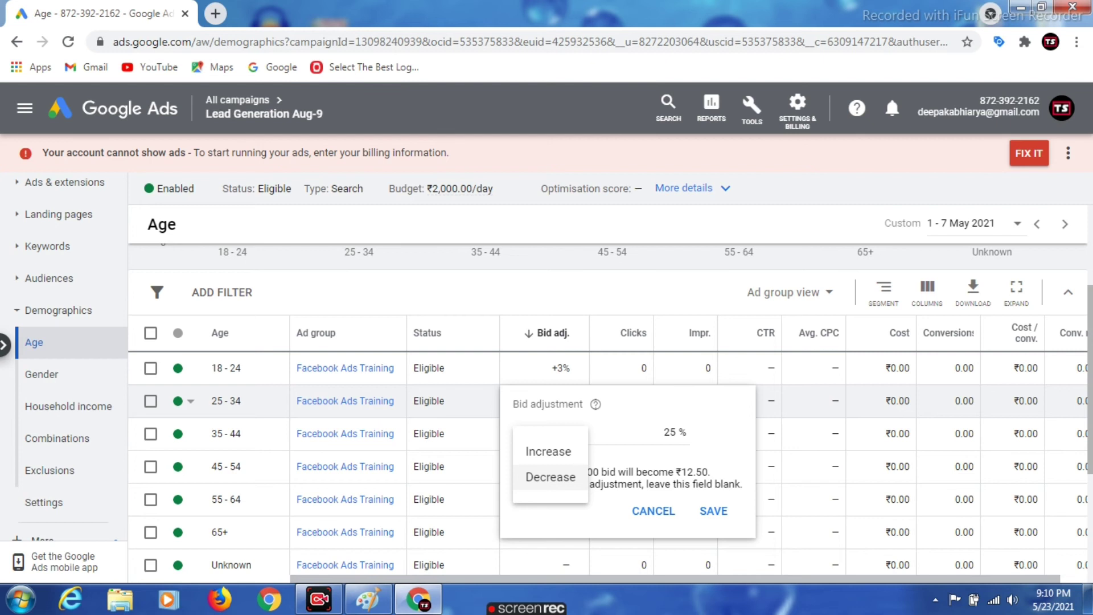
left_click(550, 477)
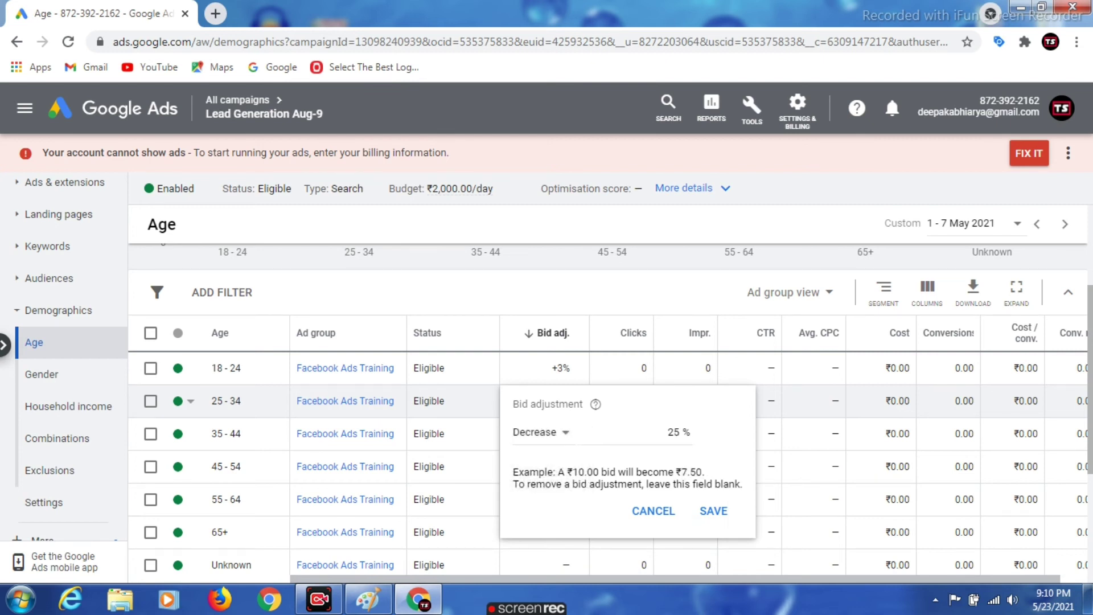
left_click(541, 432)
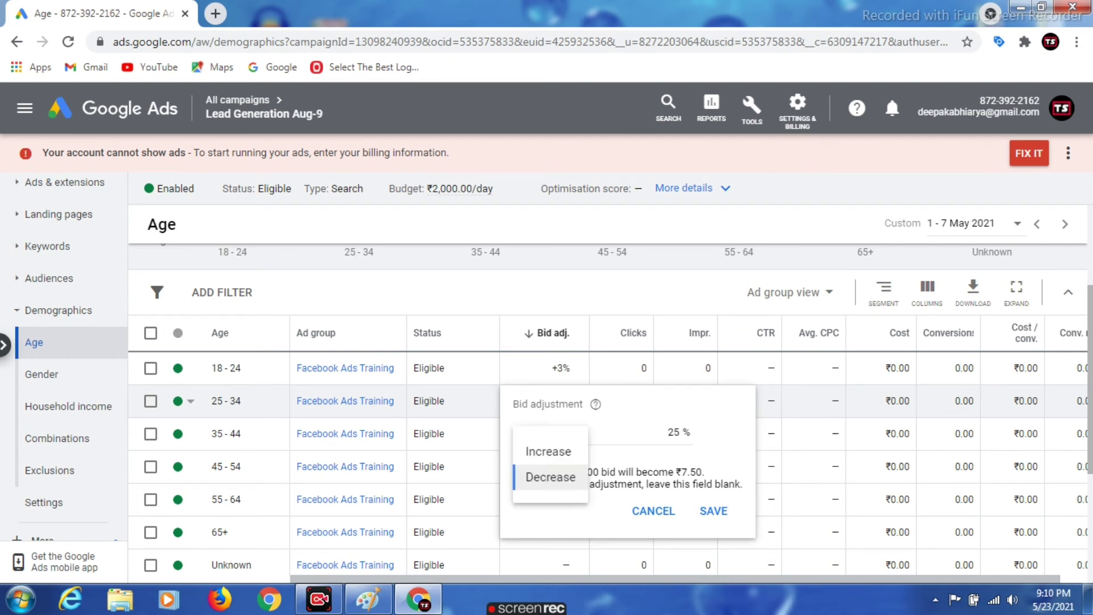
left_click(541, 449)
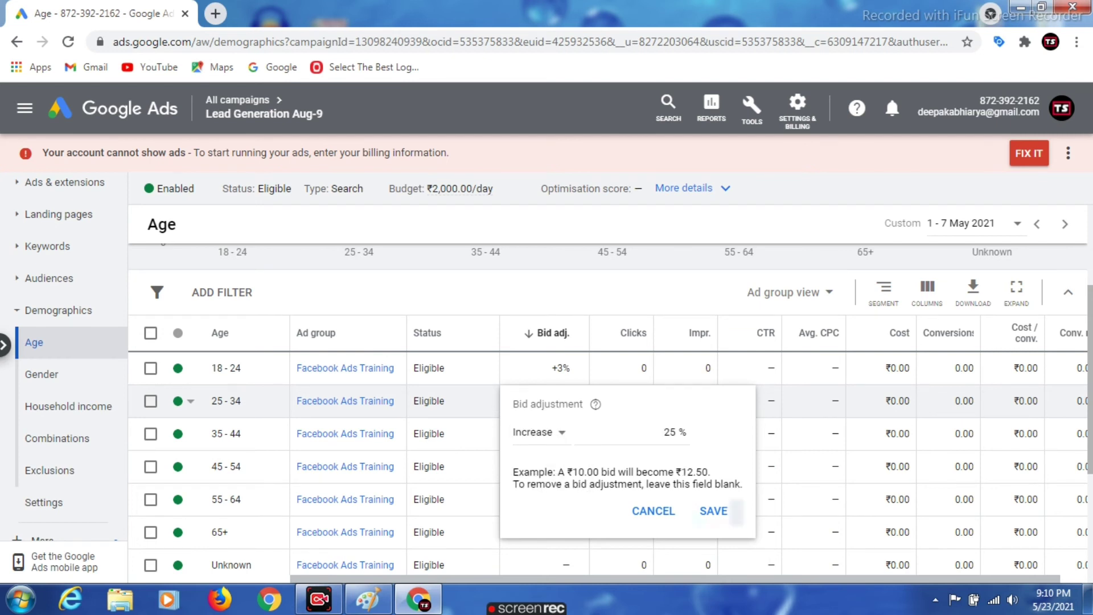
left_click(714, 511)
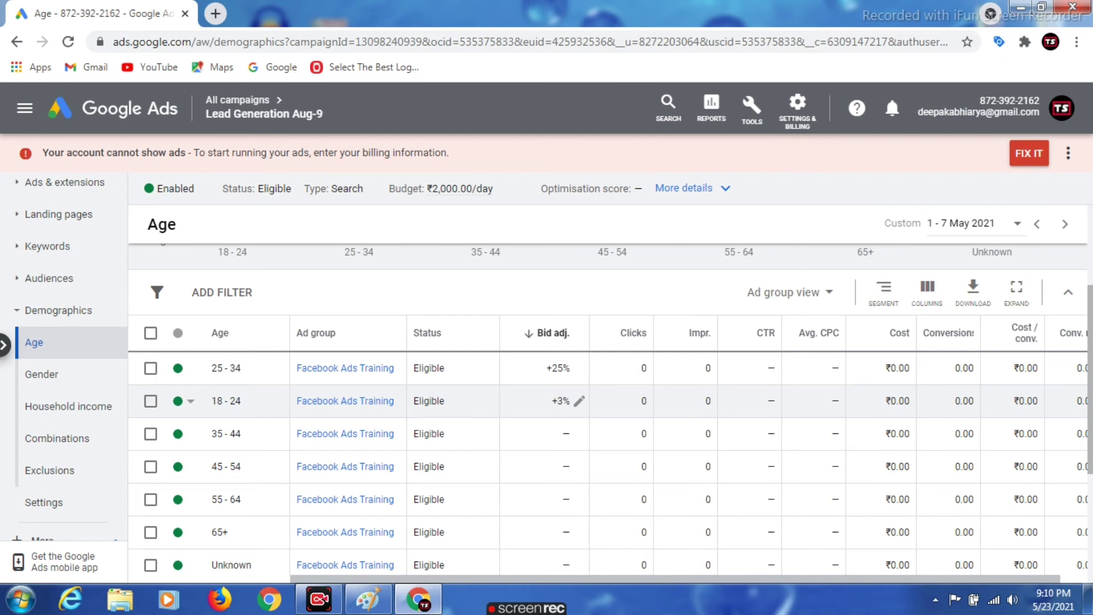
- Set the bid adjustment for the 18 - 24 age group to an increase of 25%
left_click(579, 401)
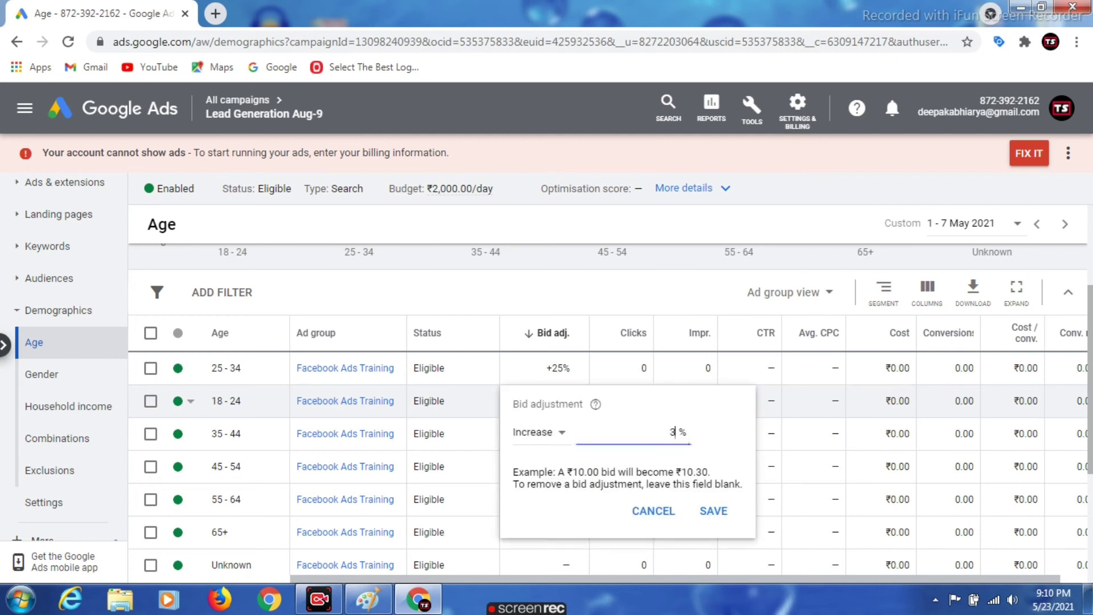
key("BackSpace")
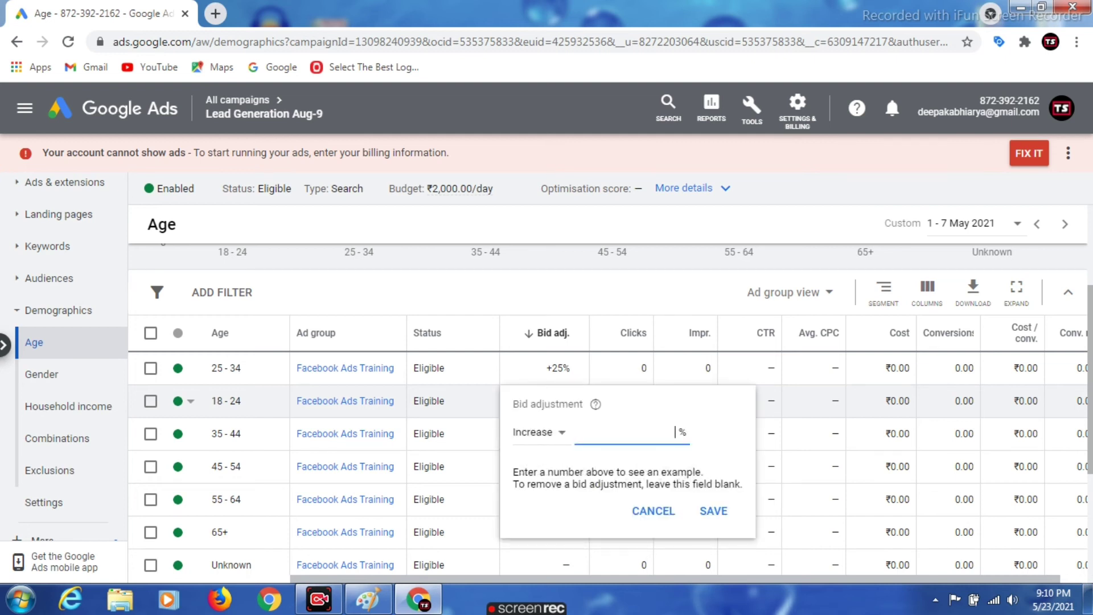
type("3")
key("BackSpace")
type("23")
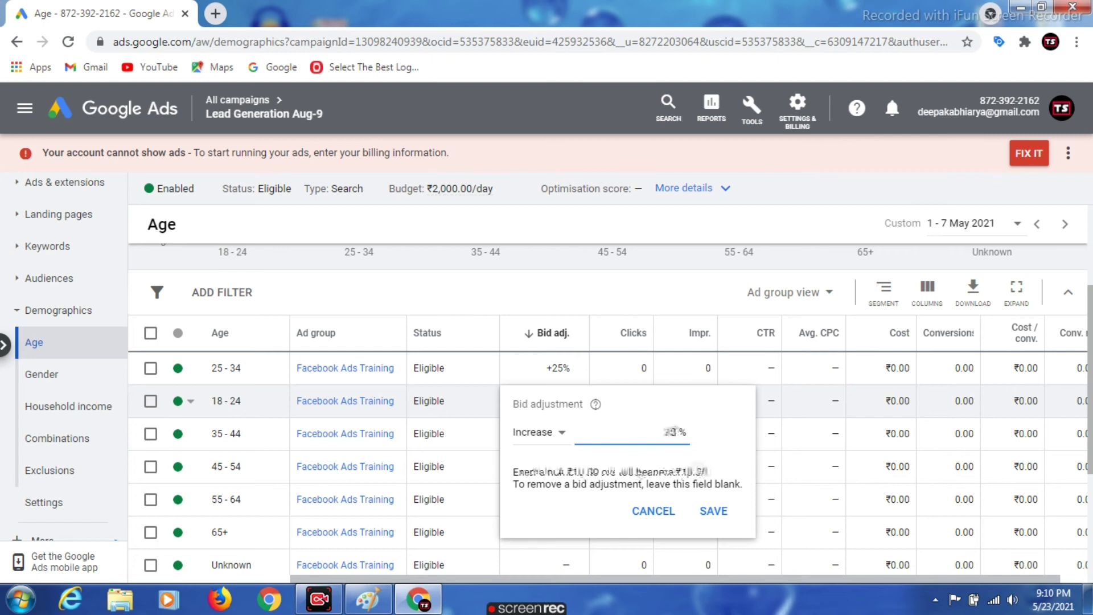
key("BackSpace")
type("5")
left_click(733, 503)
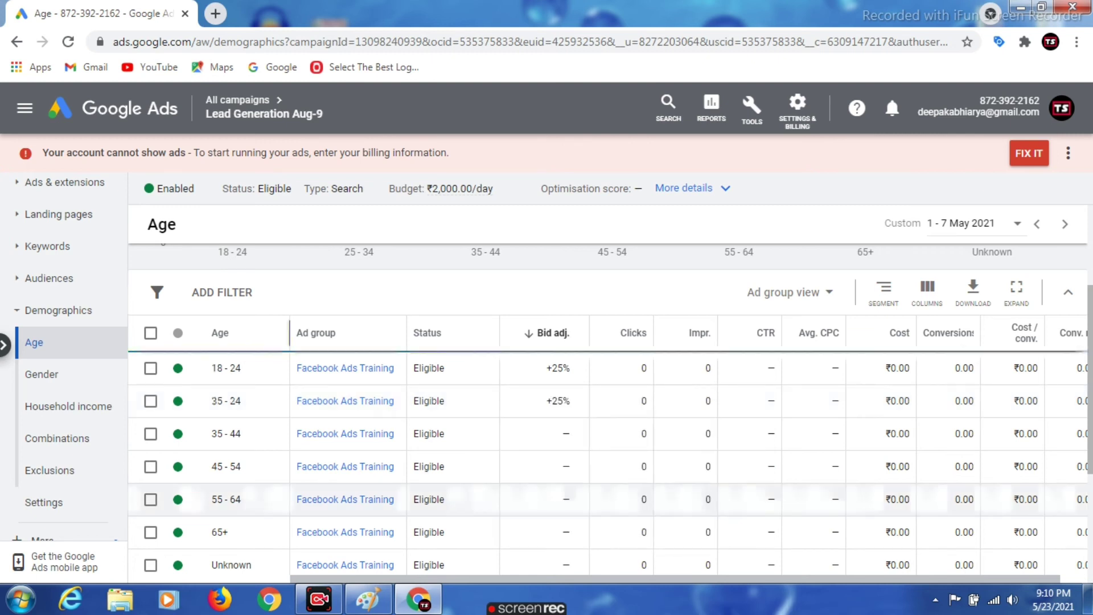
- Set the bid adjustment for the 65+ age group to a decrease of 30%
scroll(570, 500, "down", 2)
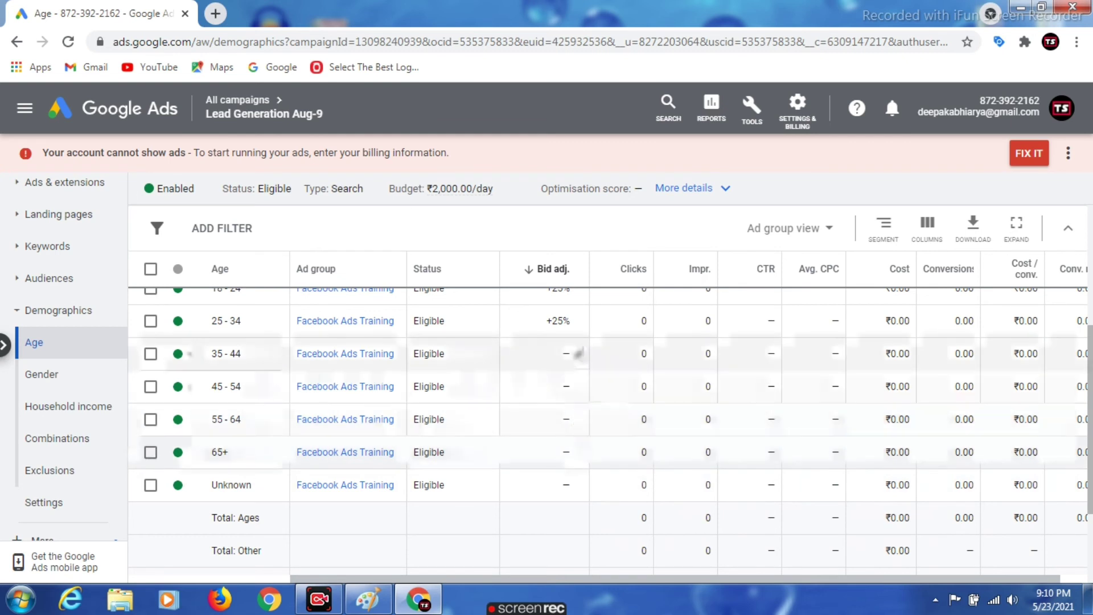
scroll(578, 354, "up", 1)
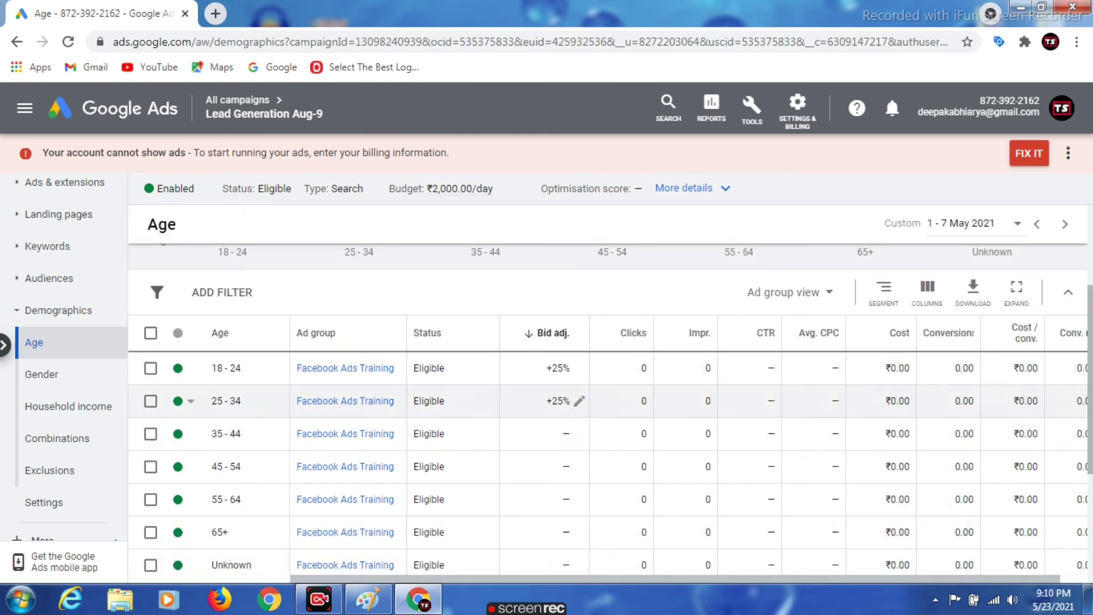
scroll(578, 371, "down", 3)
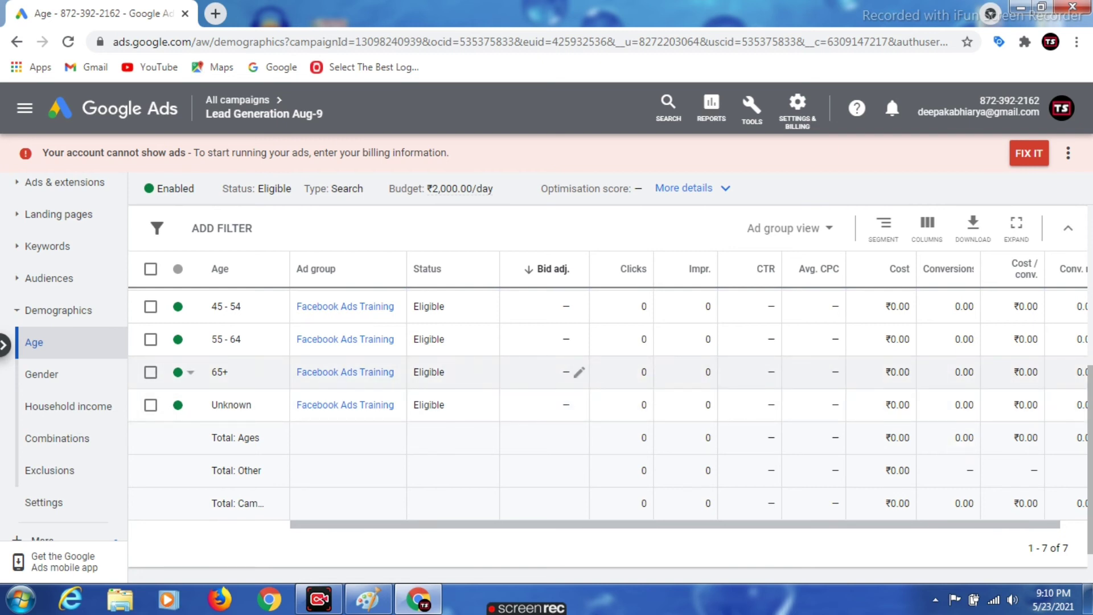
left_click(579, 372)
left_click(538, 403)
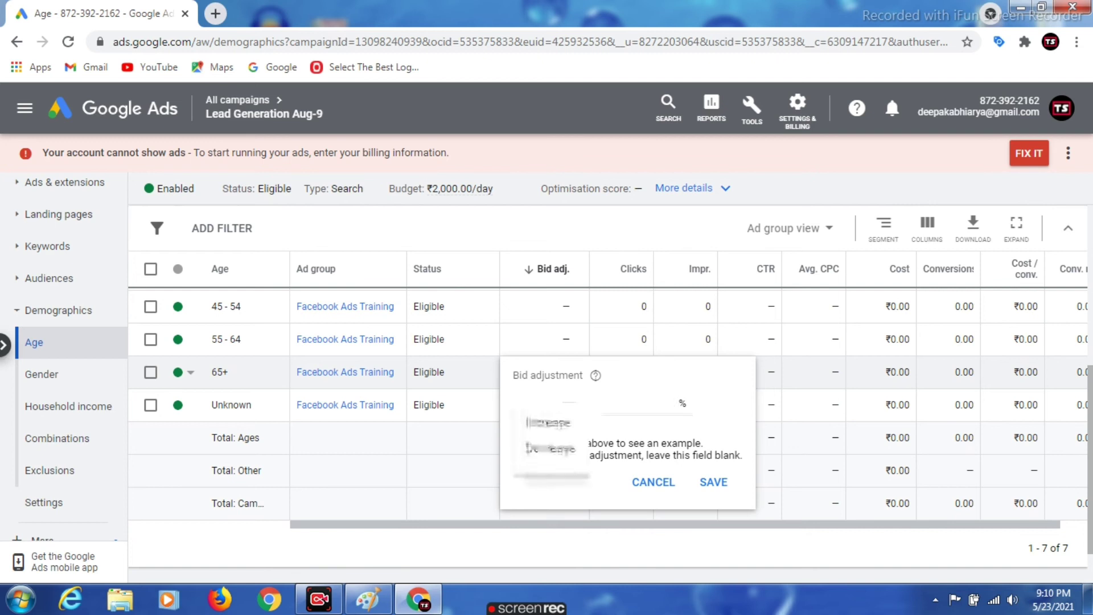
left_click(540, 435)
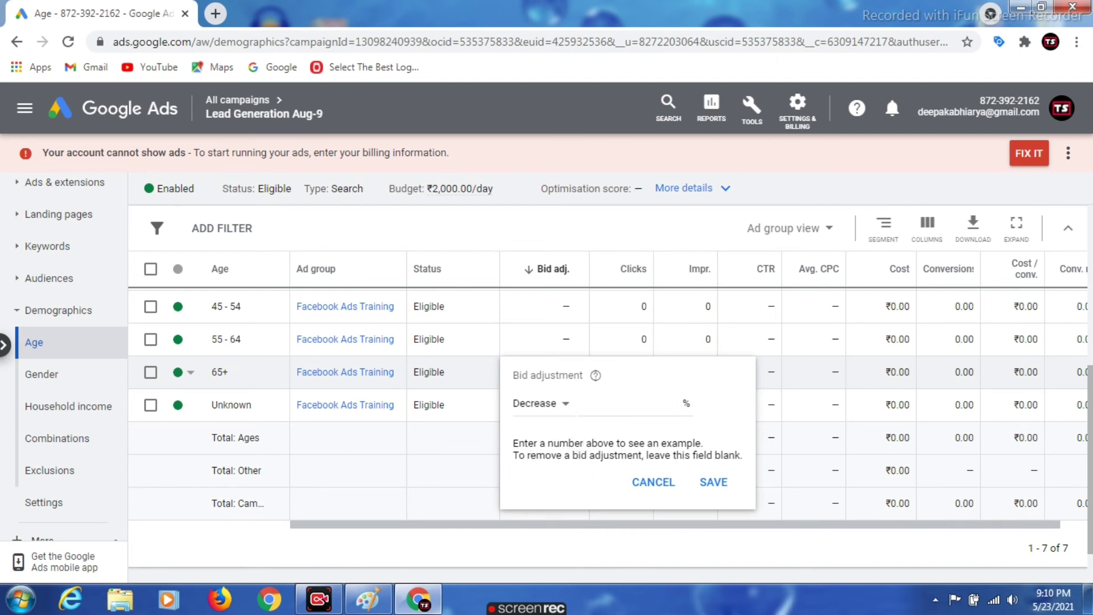
left_click(630, 403)
type("2")
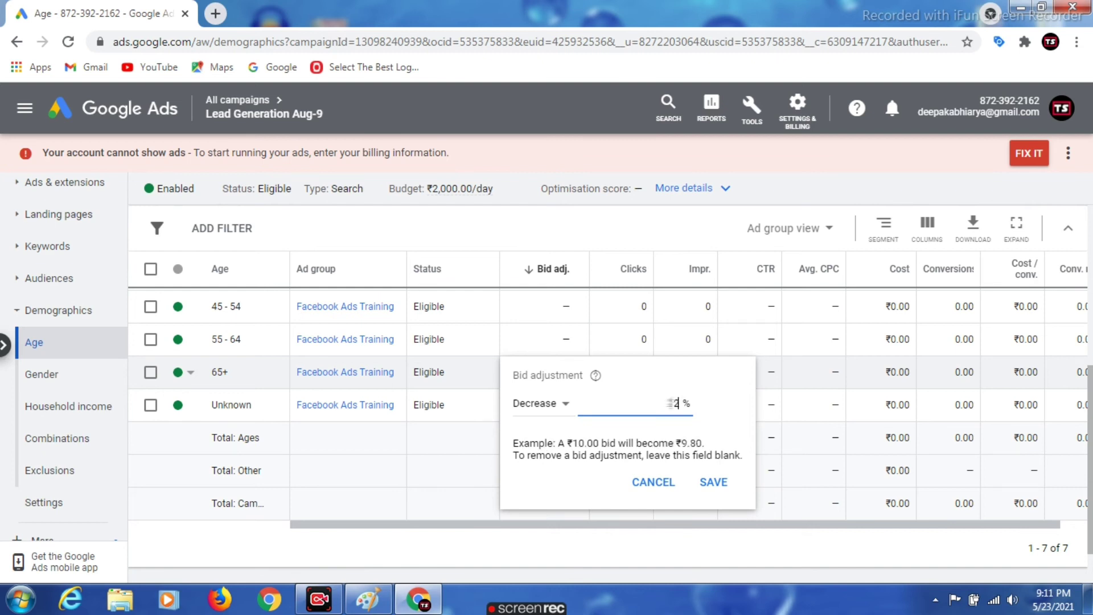
key("BackSpace")
type("30")
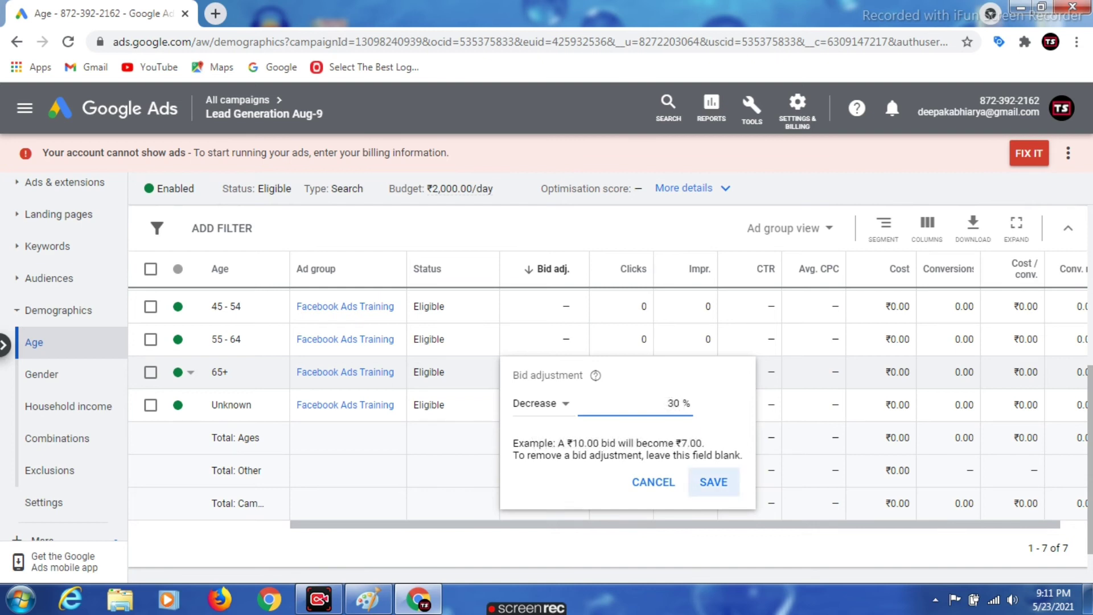
left_click(713, 482)
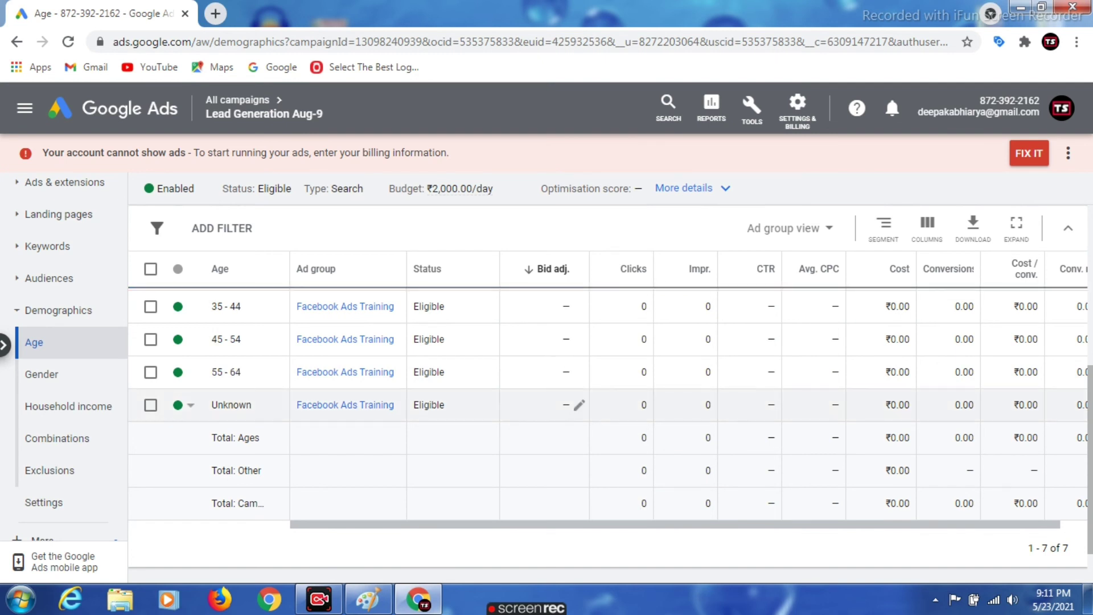
- Show the campaign's additional page options and open its targeted locations
scroll(575, 410, "up", 2)
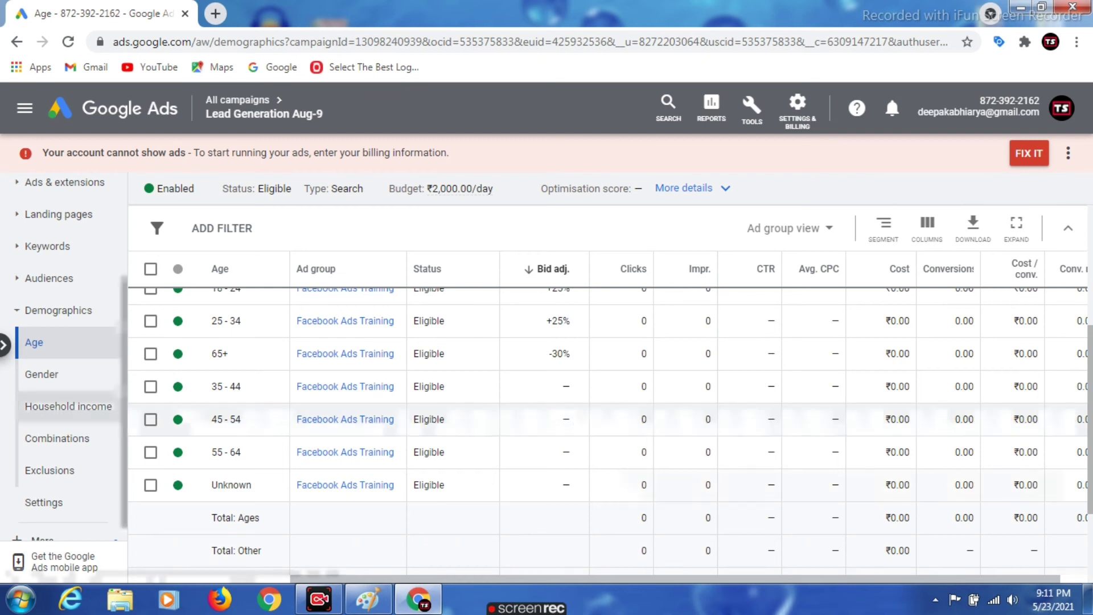
scroll(62, 398, "down", 1)
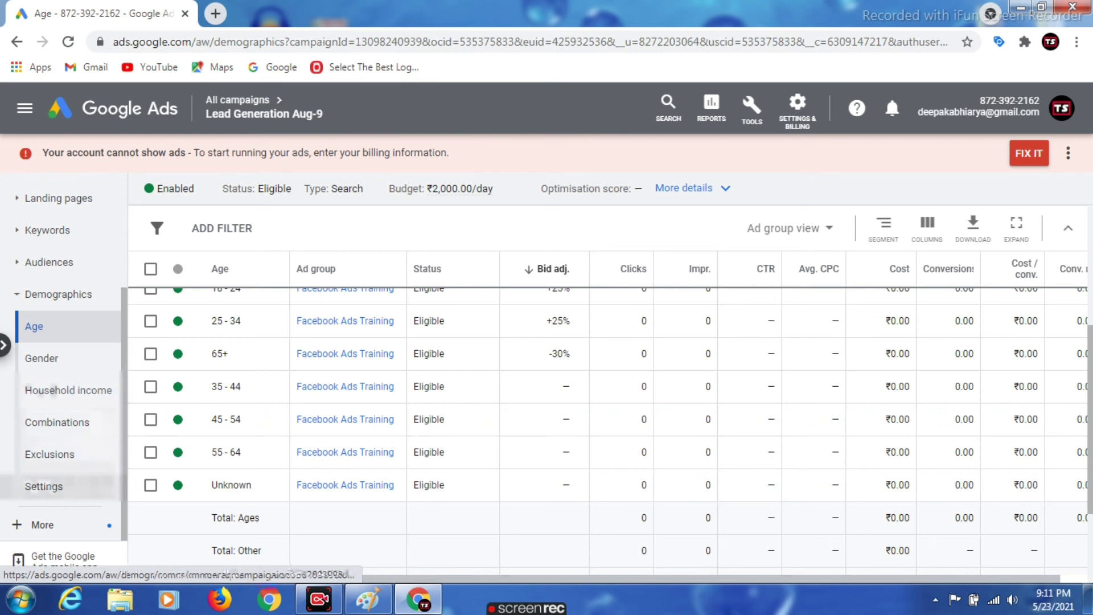
left_click(44, 486)
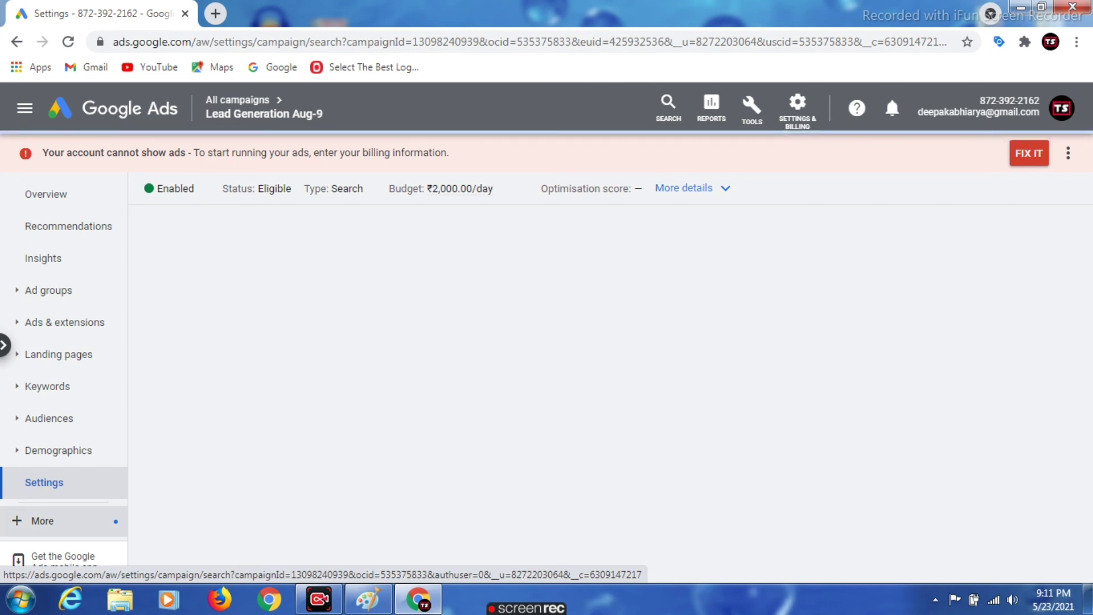
left_click(42, 520)
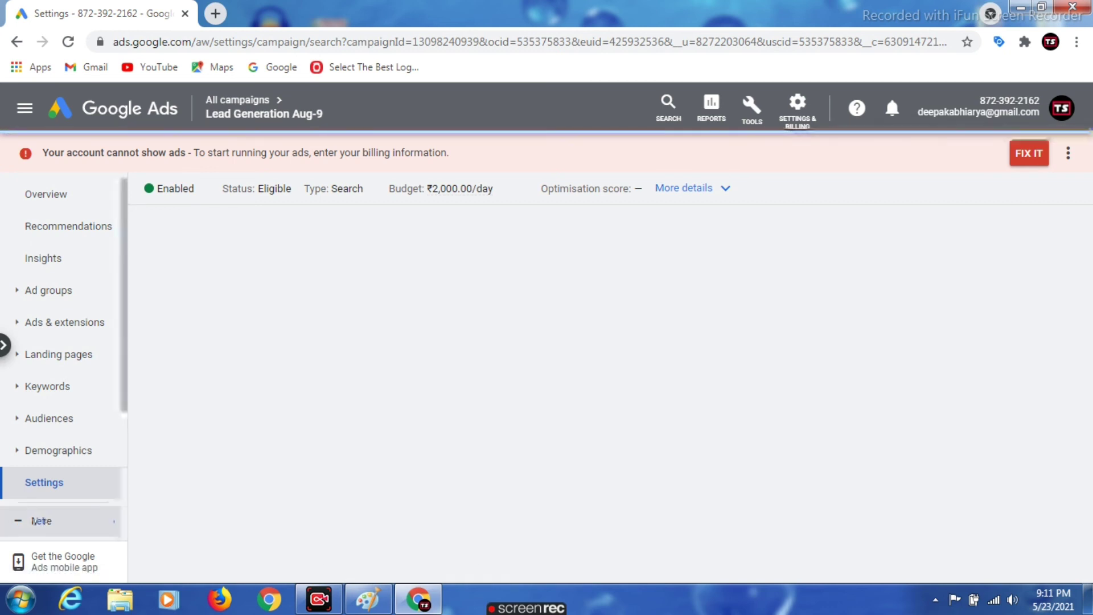
scroll(59, 439, "down", 4)
left_click(47, 350)
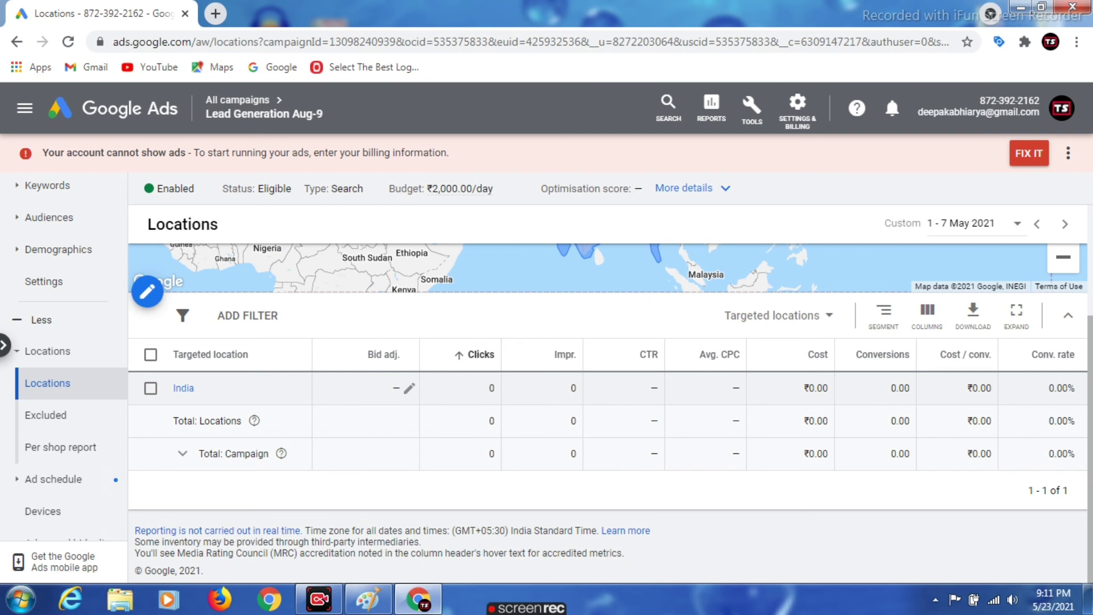
- Set the bid adjustment for the India location to an increase of 25%
left_click(410, 388)
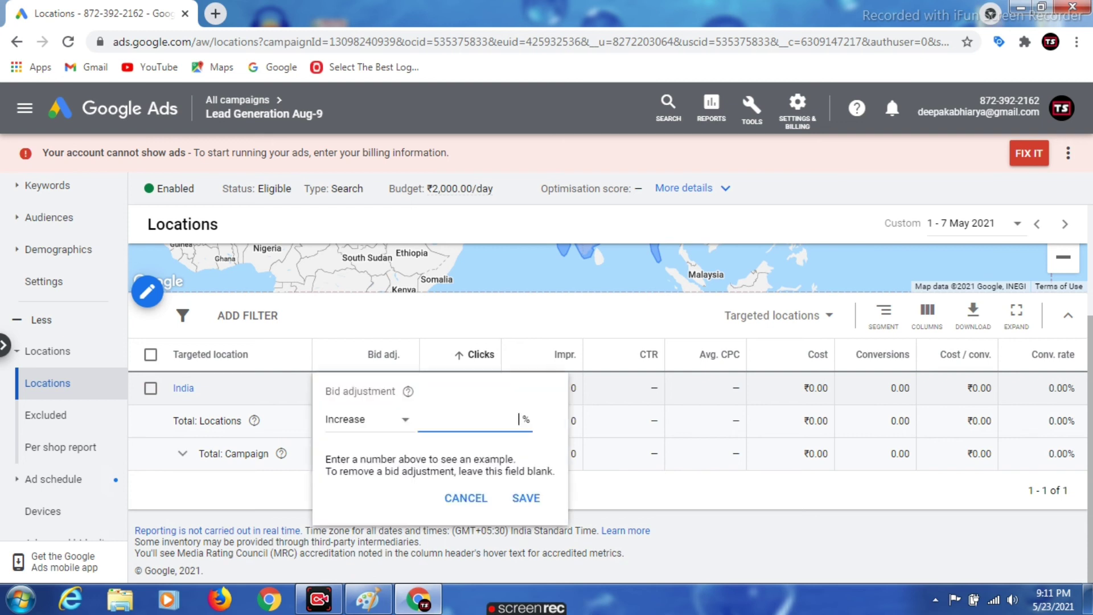
left_click(369, 420)
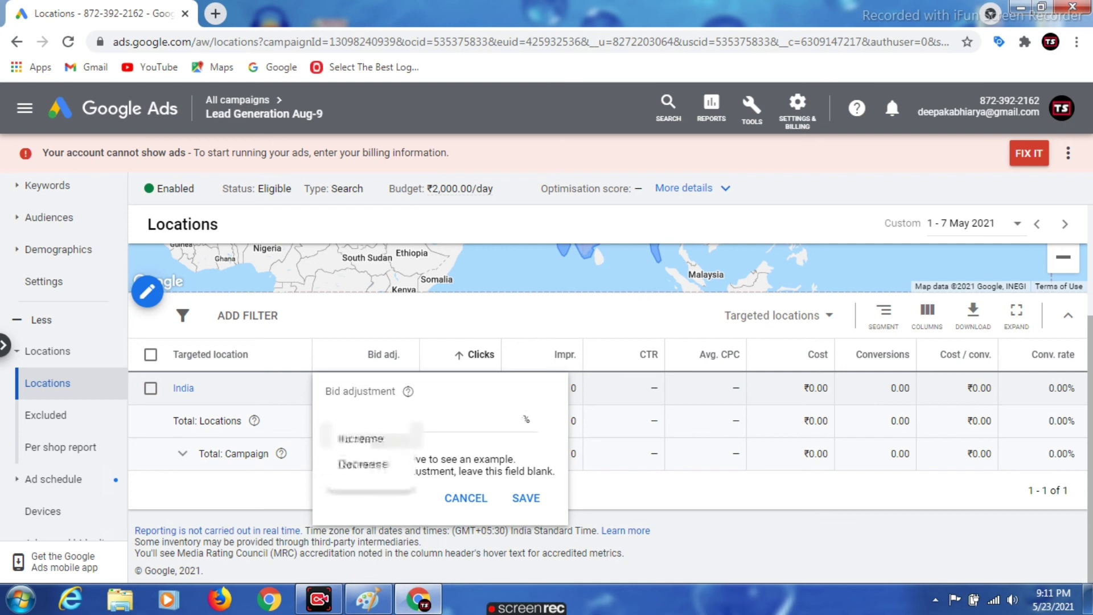
left_click(362, 440)
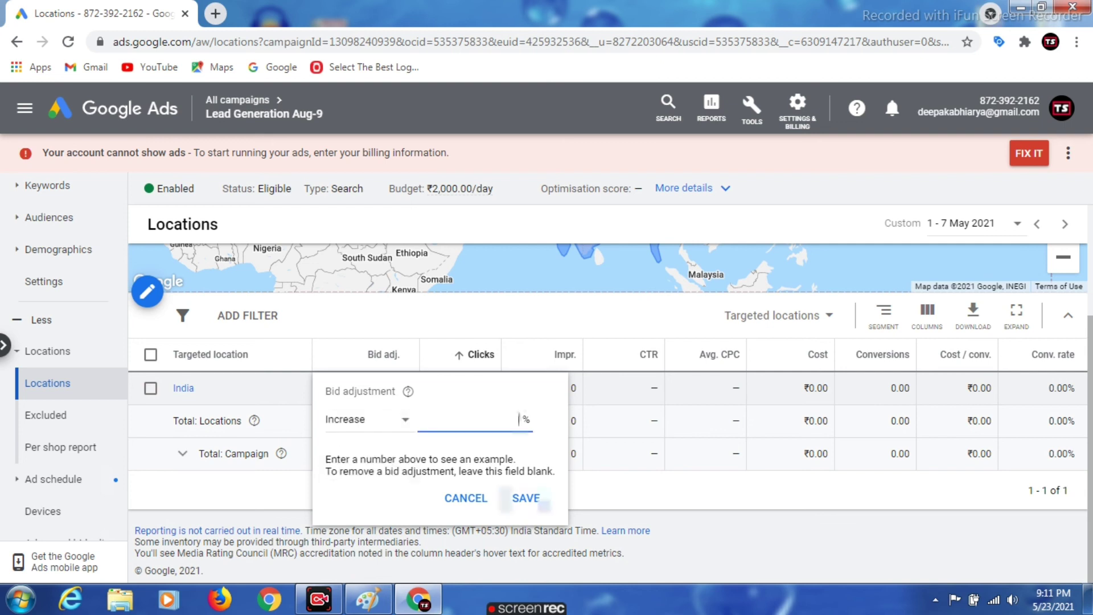
type("25")
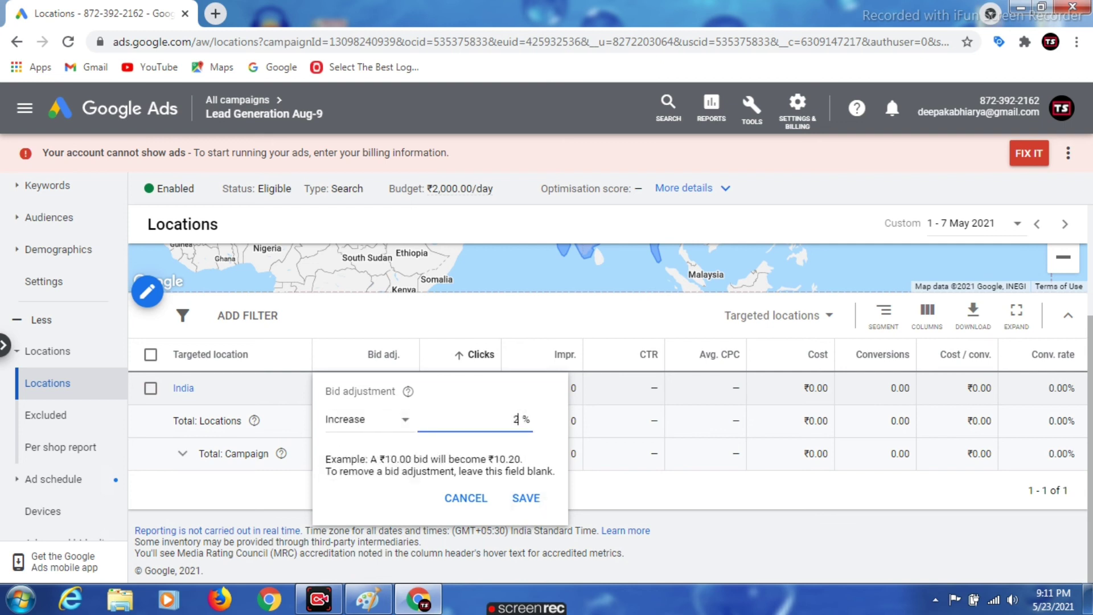
left_click(526, 498)
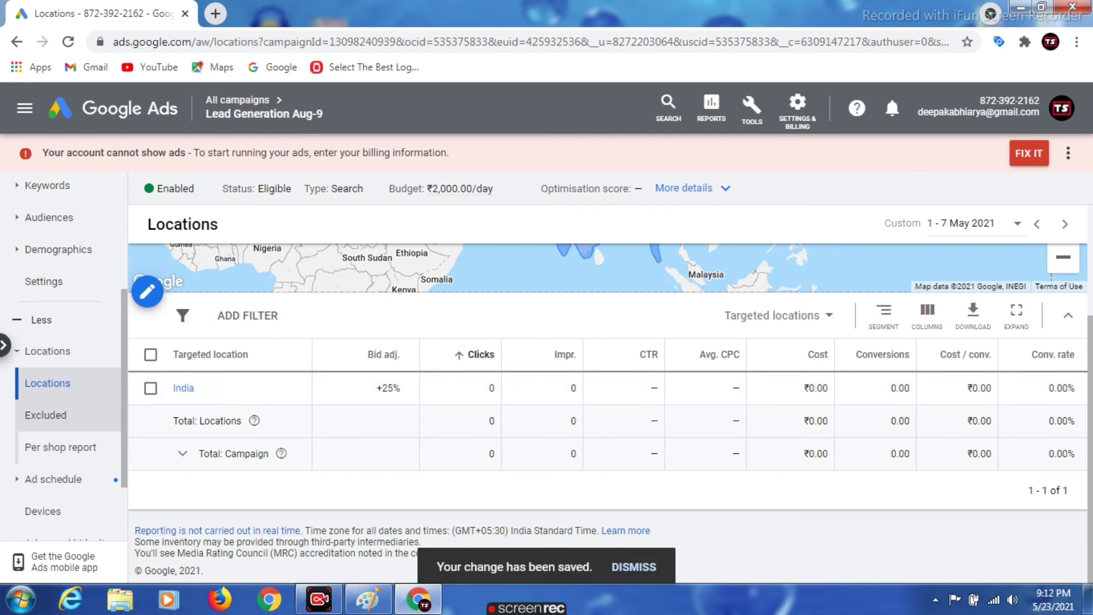
- Open the campaign's ad schedule and examine its weekly time chart and day-and-time bid adjustment table
scroll(63, 370, "down", 2)
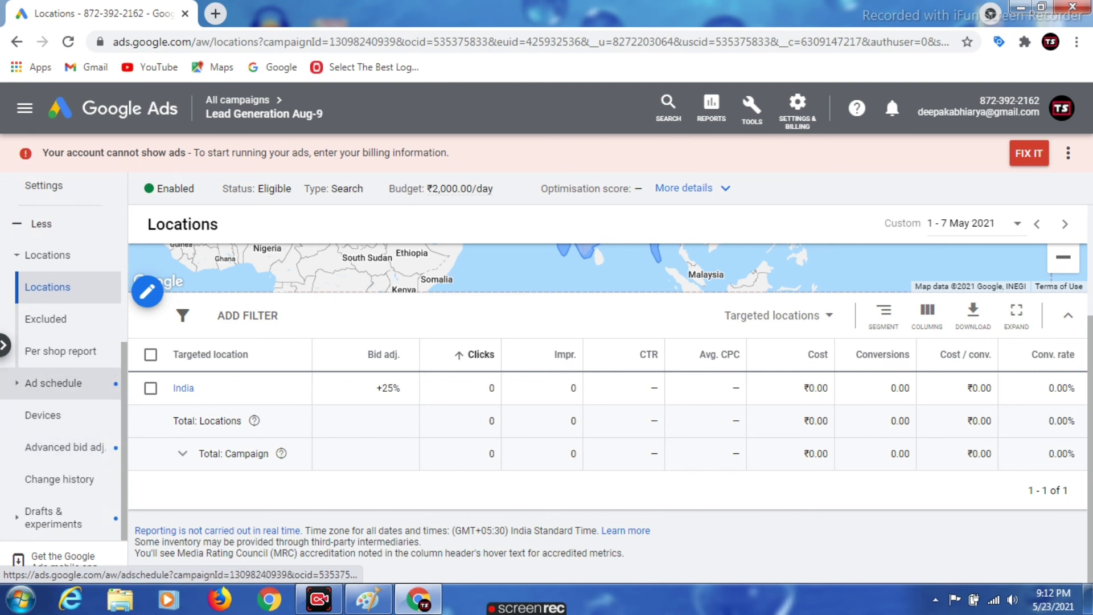
left_click(53, 383)
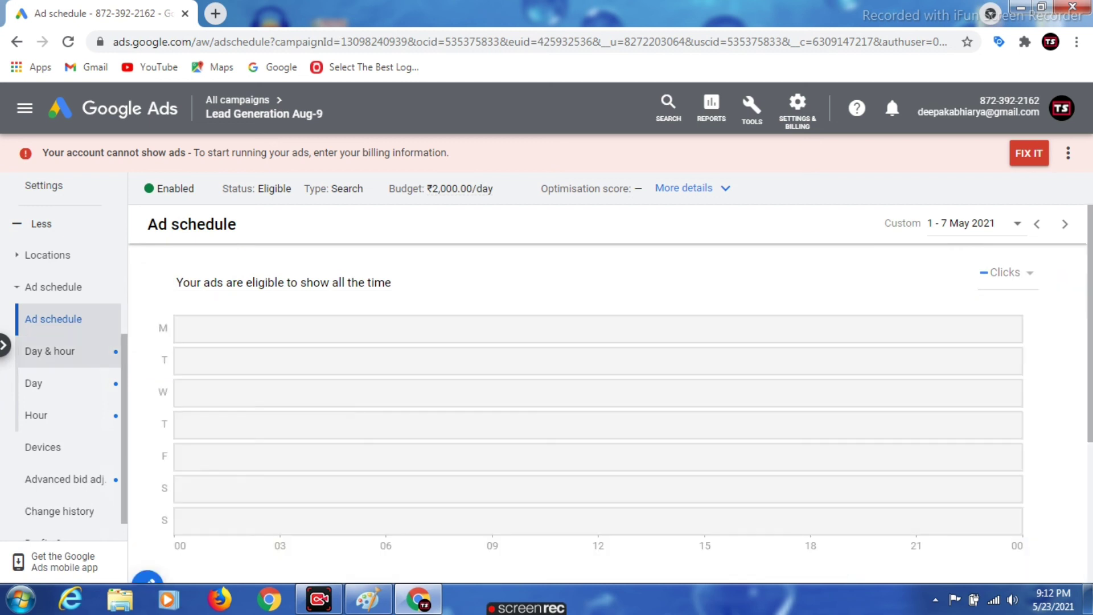
scroll(607, 399, "down", 3)
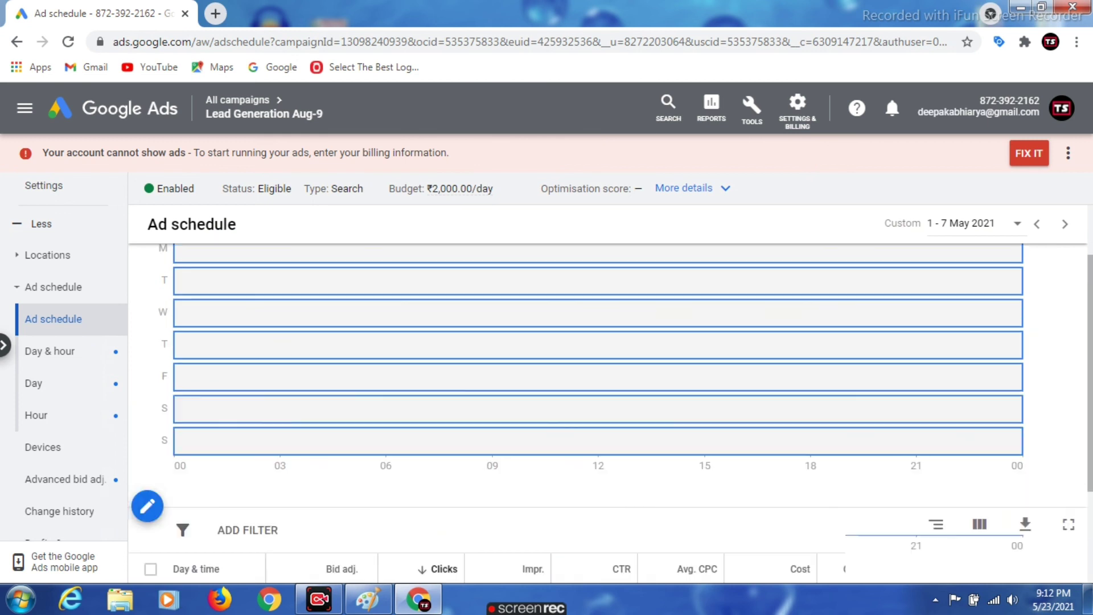
scroll(607, 398, "down", 3)
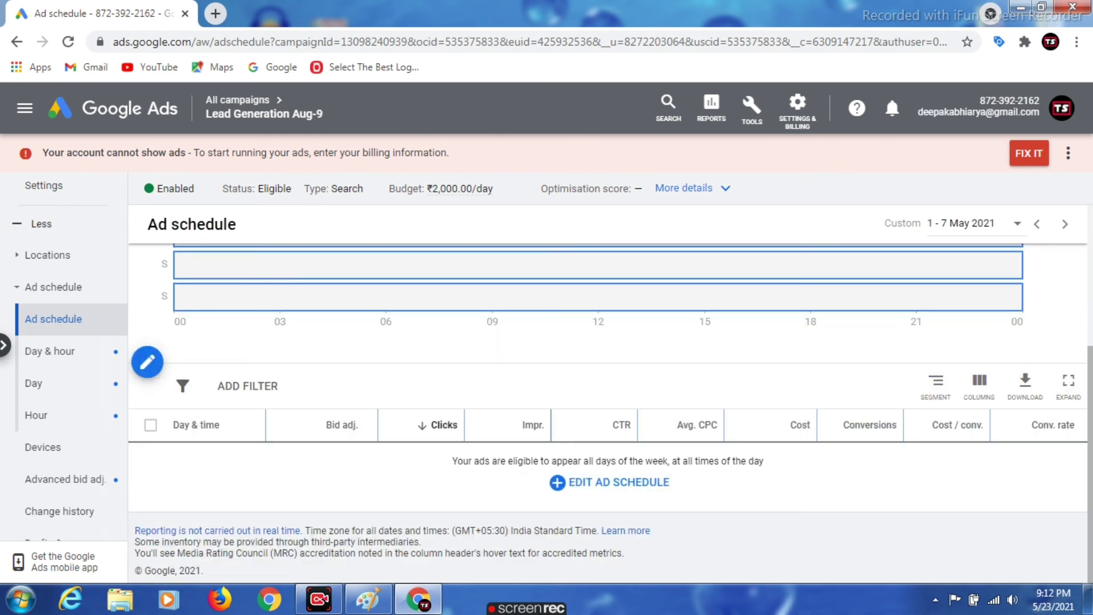
scroll(607, 393, "up", 4)
double_click(598, 393)
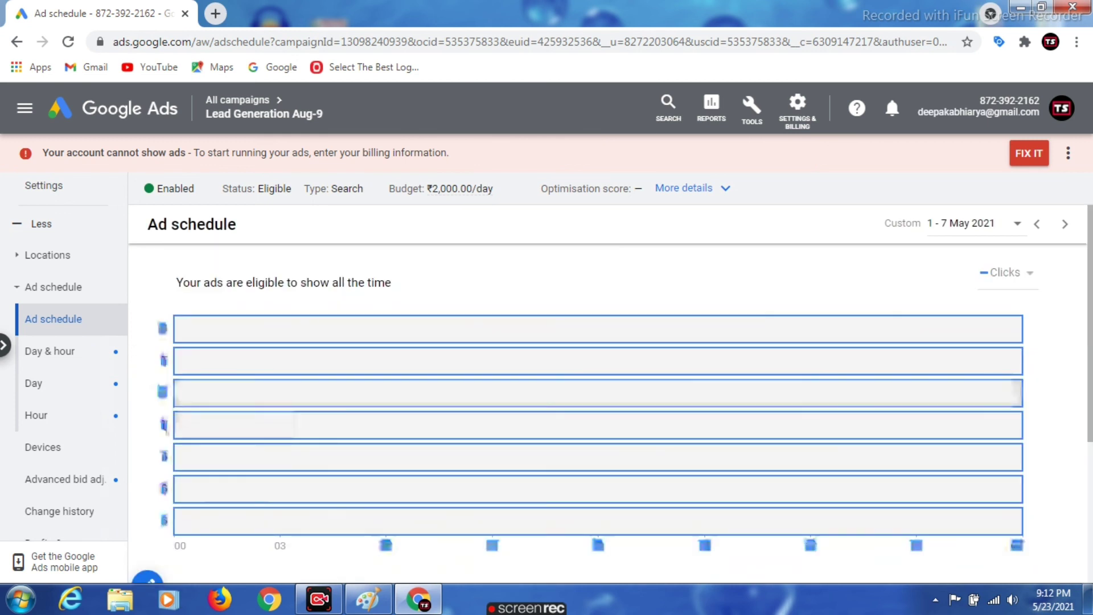
scroll(598, 393, "down", 3)
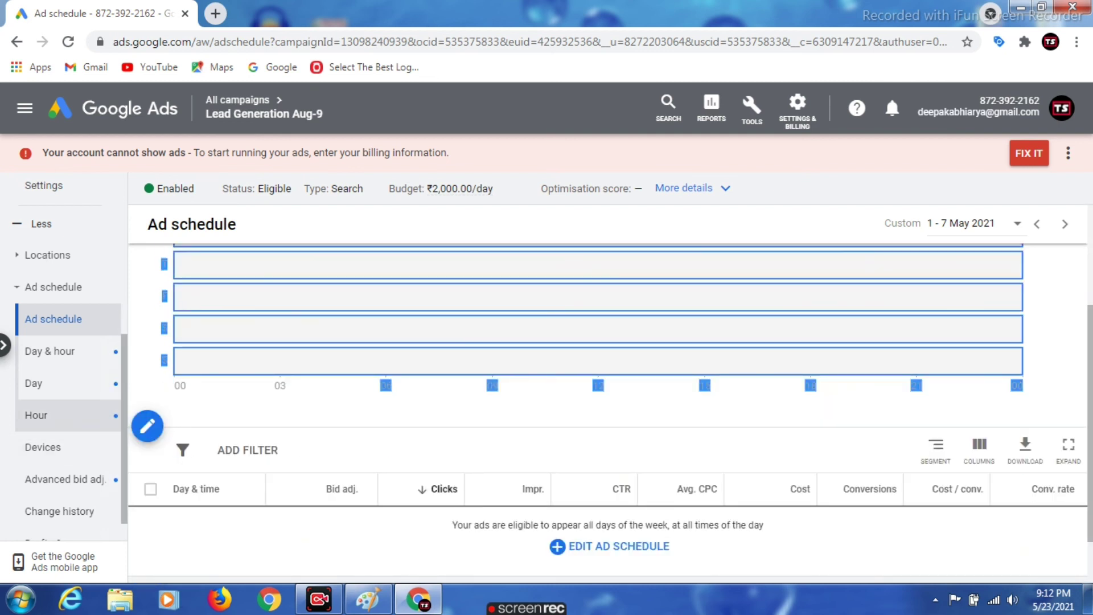
- Open the campaign's devices and set the bid adjustment for computers to a decrease of 30%
scroll(63, 416, "down", 1)
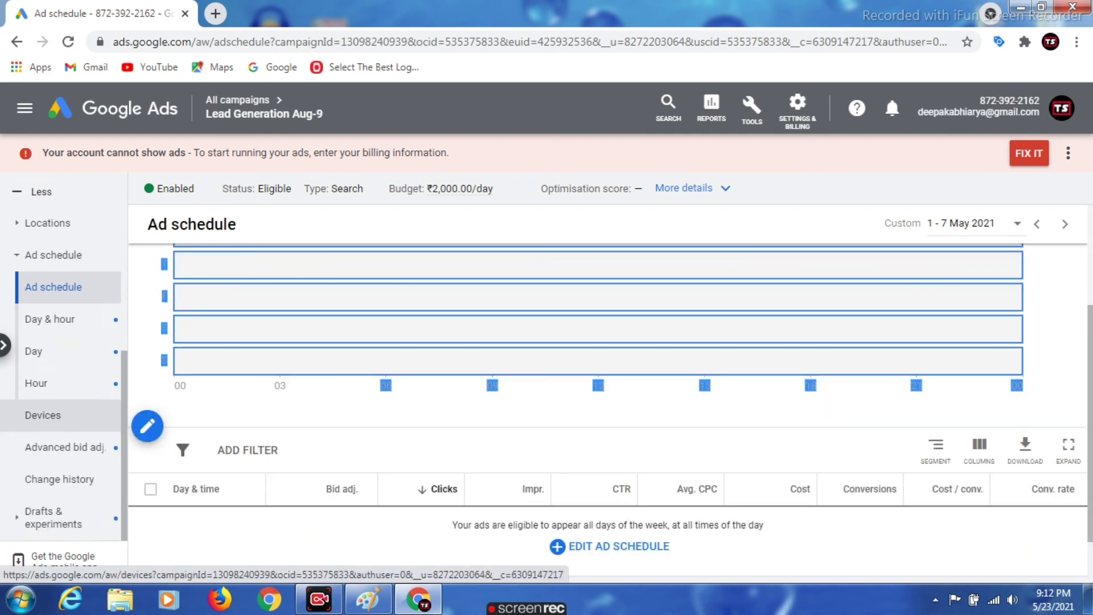
left_click(63, 415)
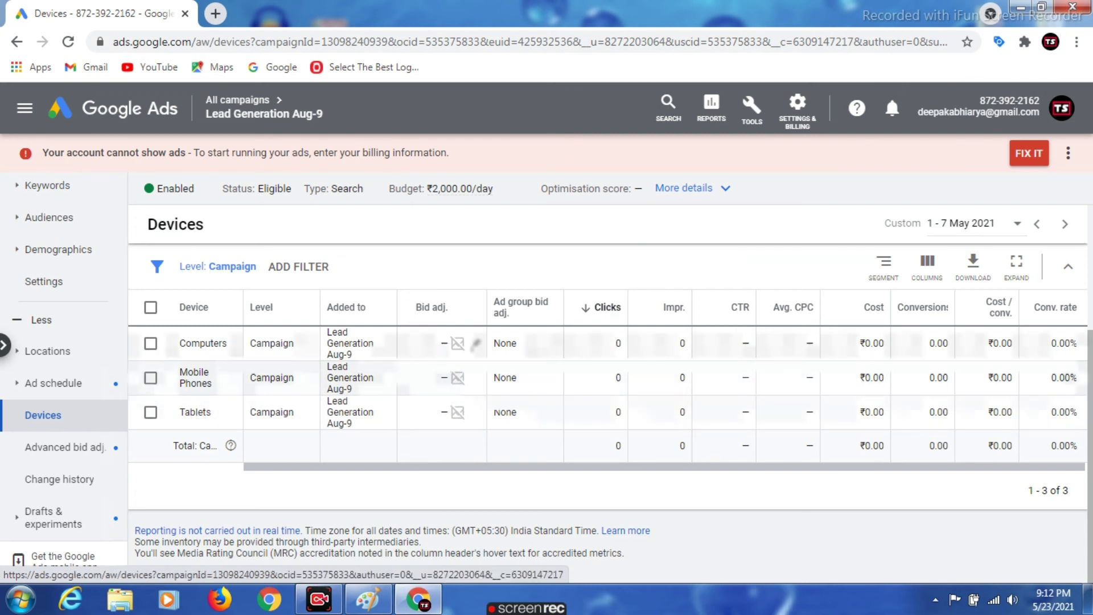
left_click(477, 343)
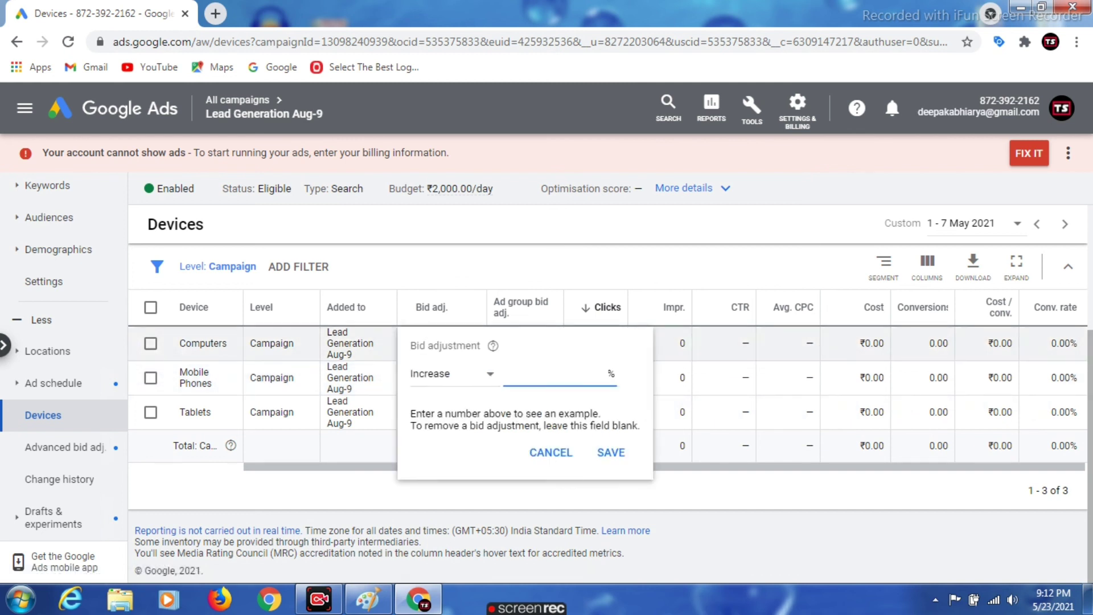
left_click(451, 373)
left_click(449, 419)
left_click(561, 374)
type("3")
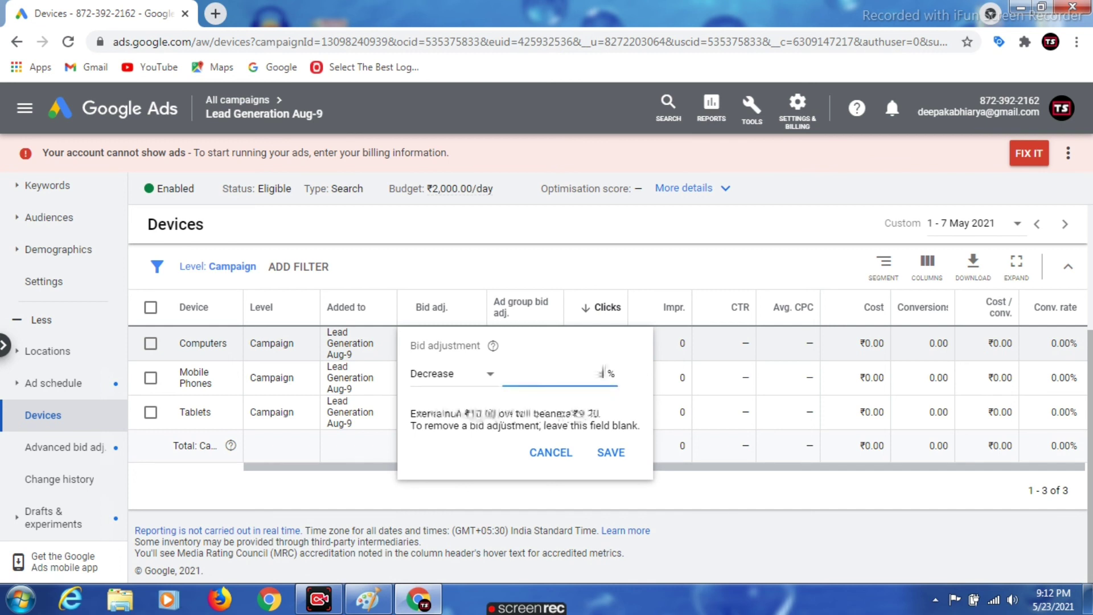
type(".3")
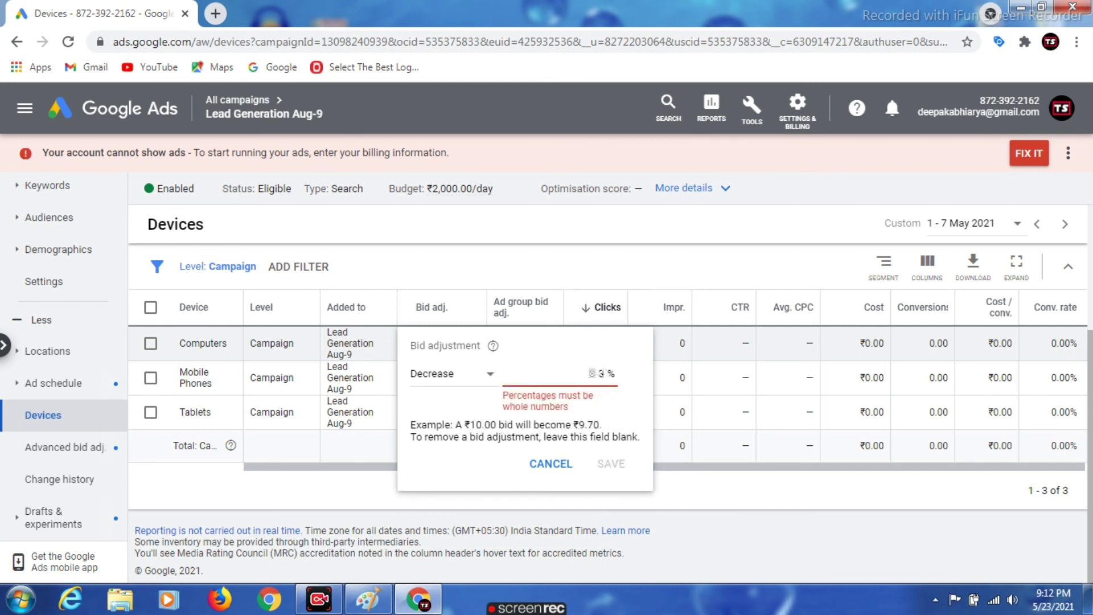
key("BackSpace")
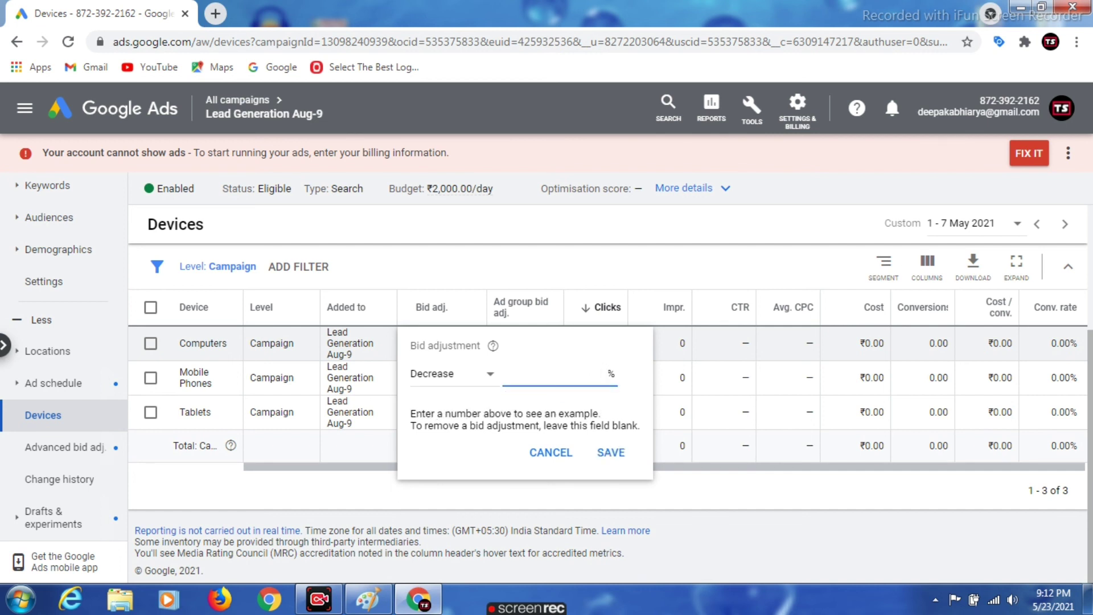
type("33")
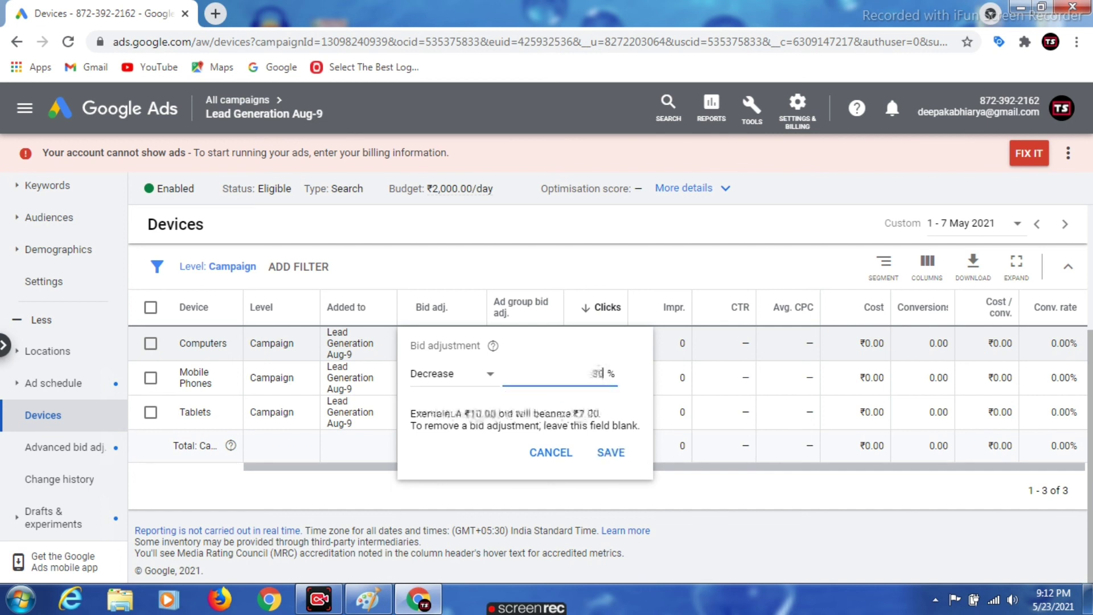
key("Return")
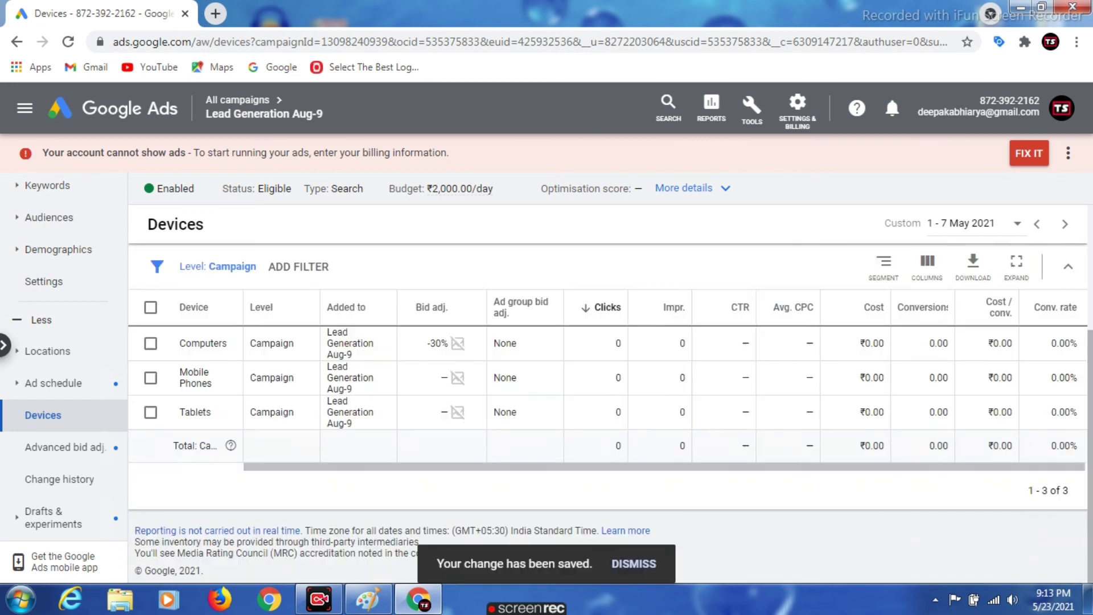
- Set the bid adjustment for tablets to a decrease of 30%
left_click(476, 413)
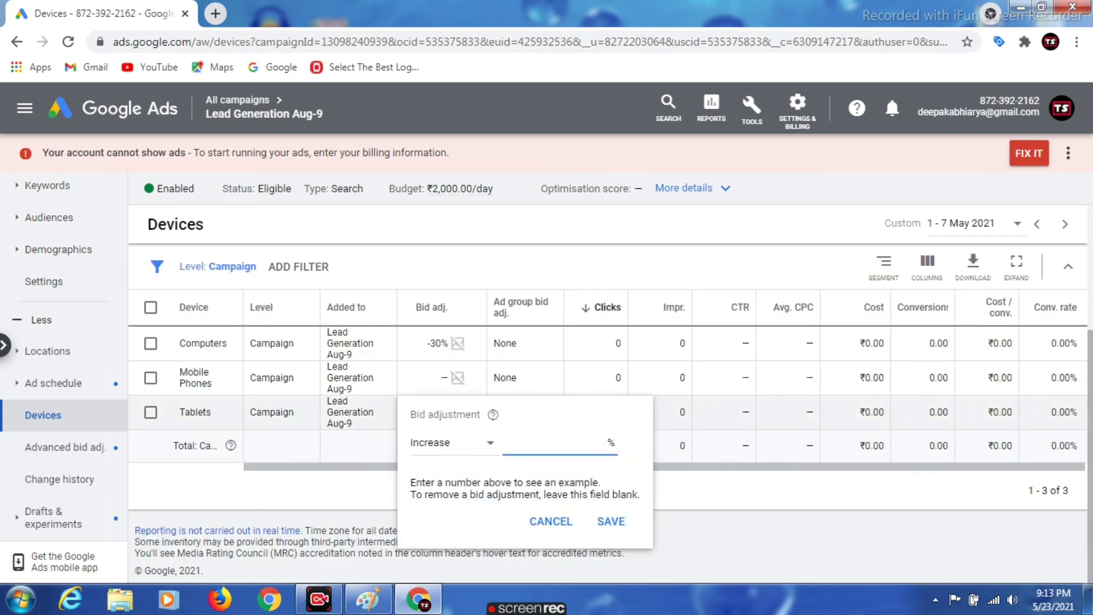
left_click(454, 443)
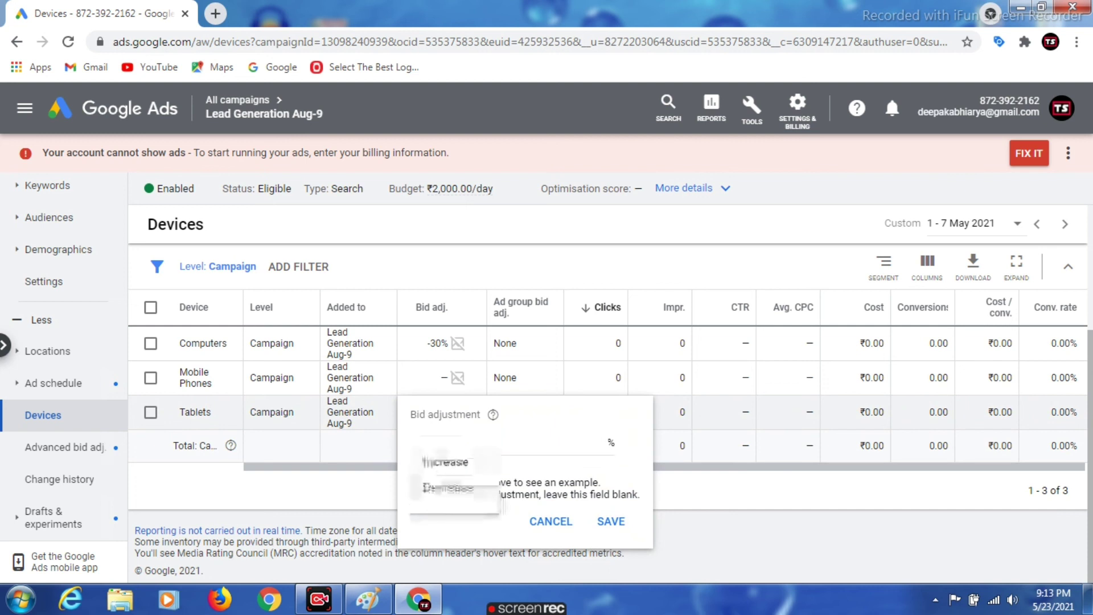
left_click(451, 488)
left_click(575, 443)
type("30")
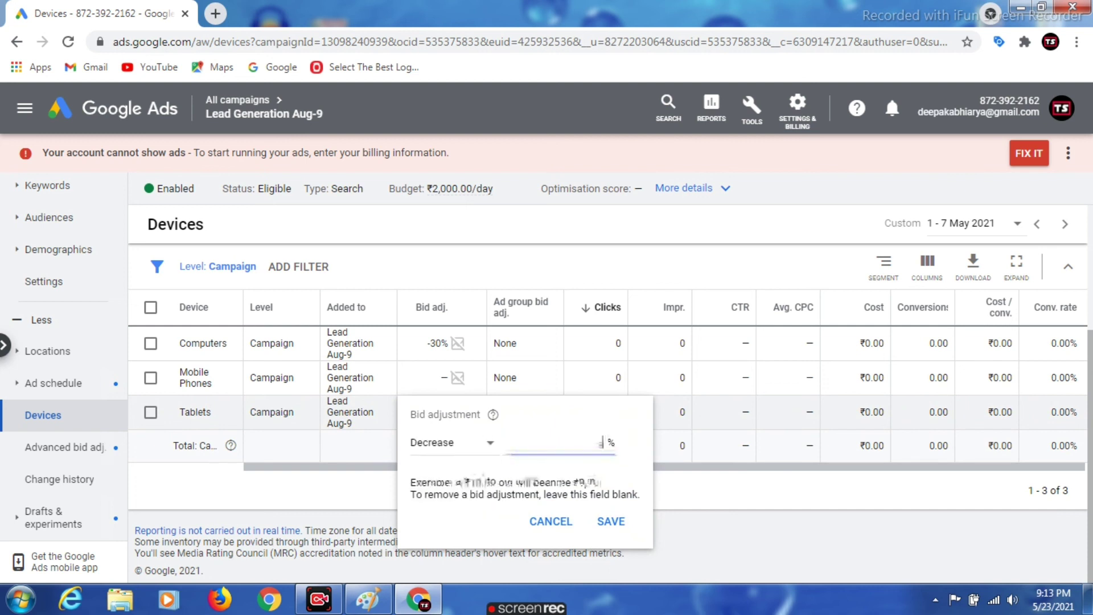
left_click(611, 521)
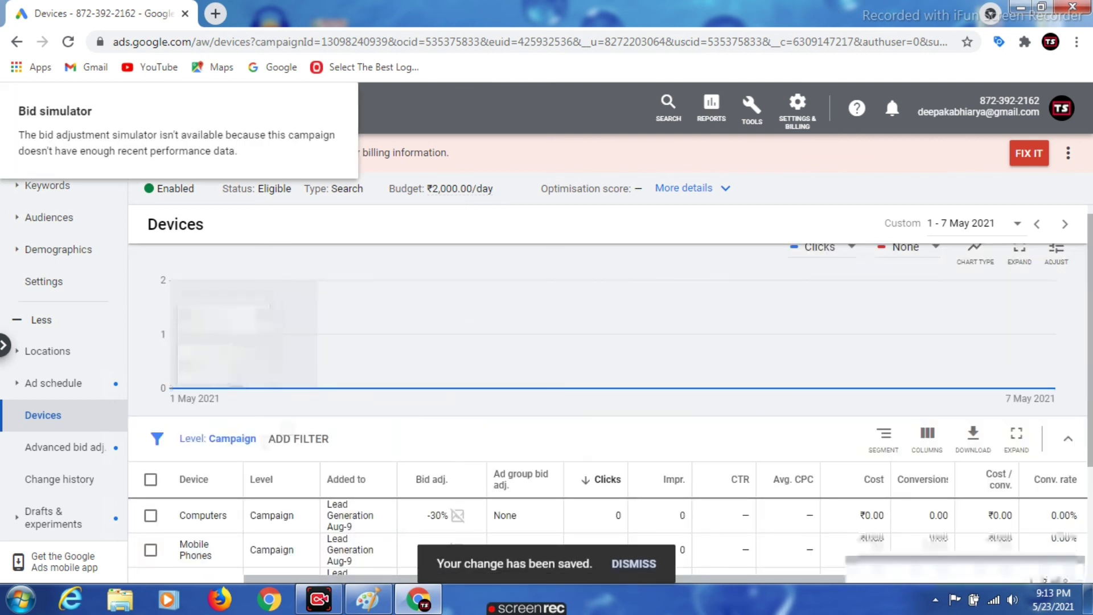
- Set the bid adjustment for mobile phones to an increase of 25%
left_click(472, 469)
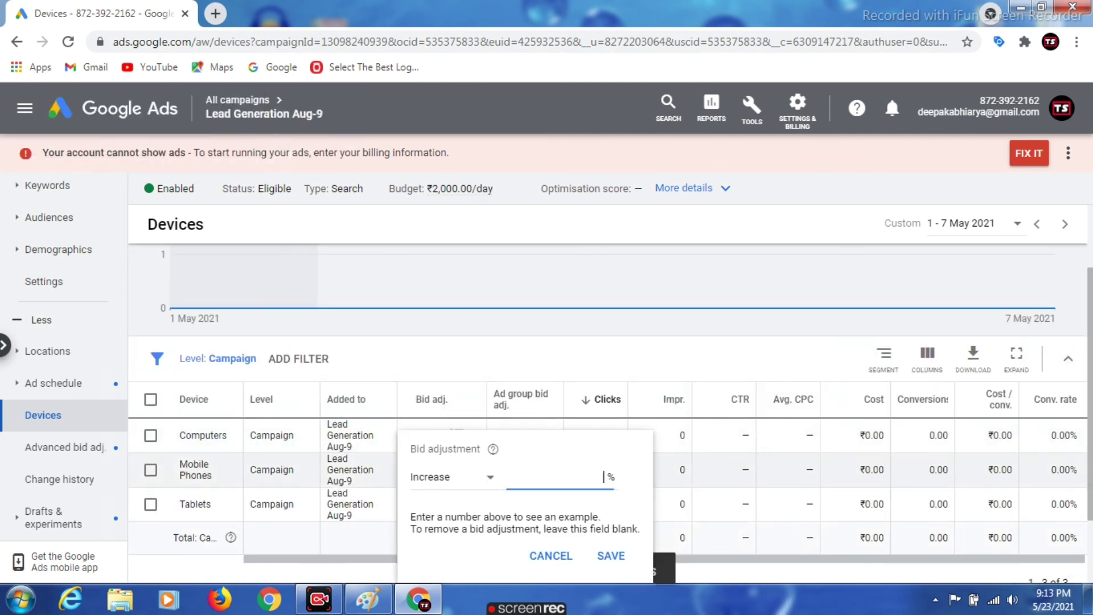
type("10")
key("BackSpace")
key("BackSpace")
type("1")
type("25")
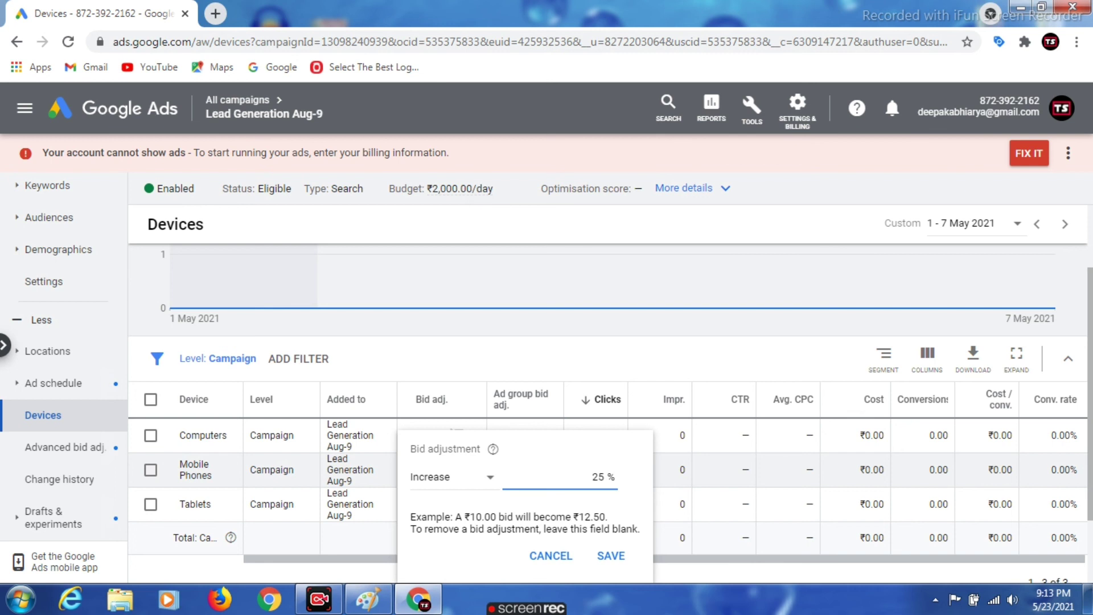
left_click(611, 556)
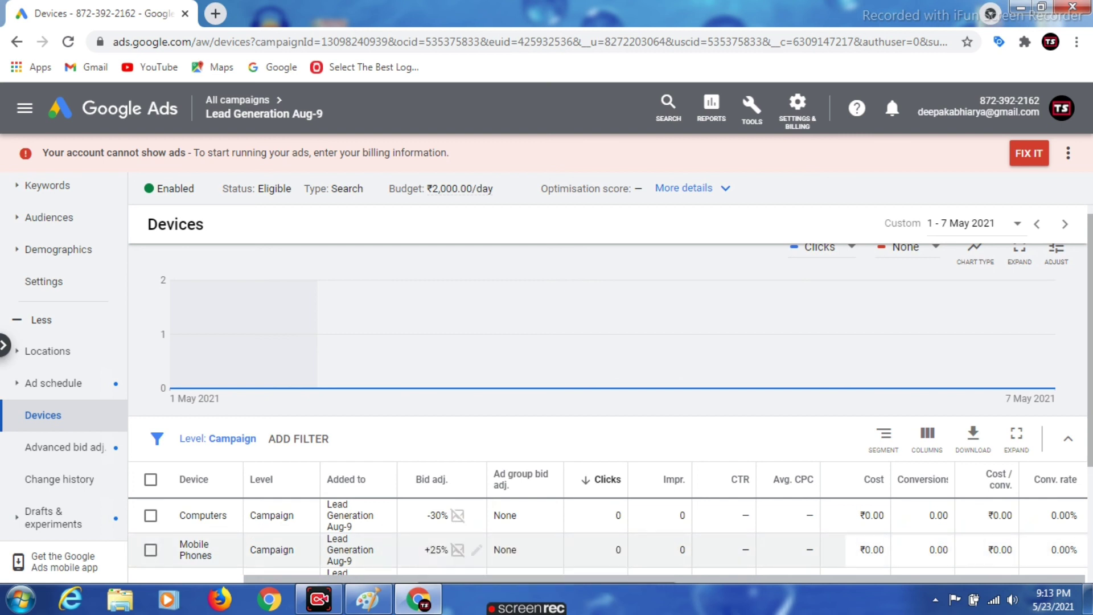
- Leave the Lead Generation Aug-9 campaign and open the overview of all campaigns
left_click(237, 100)
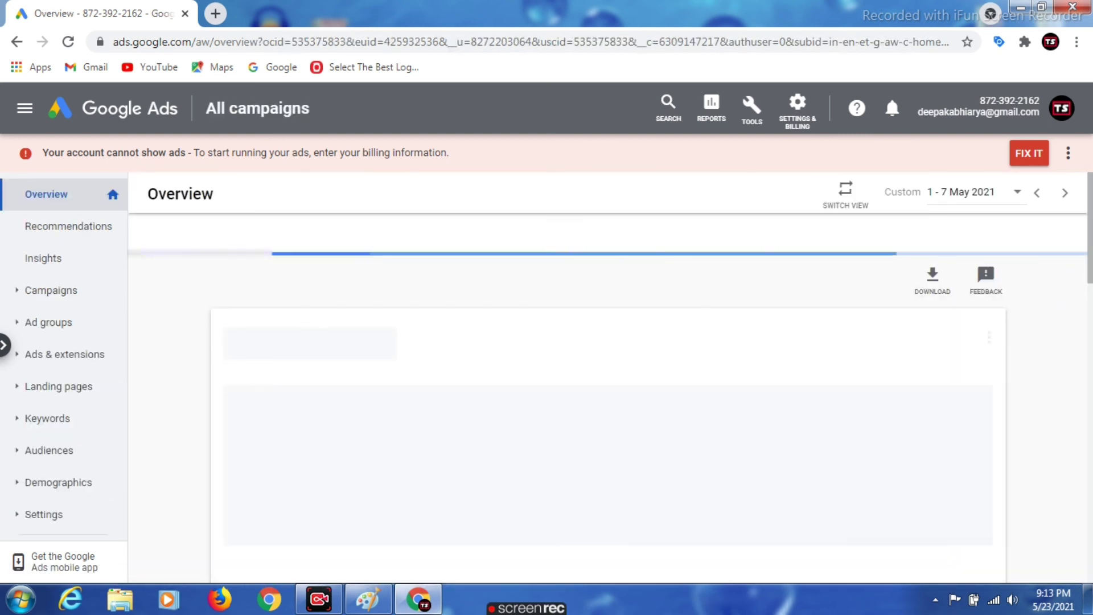